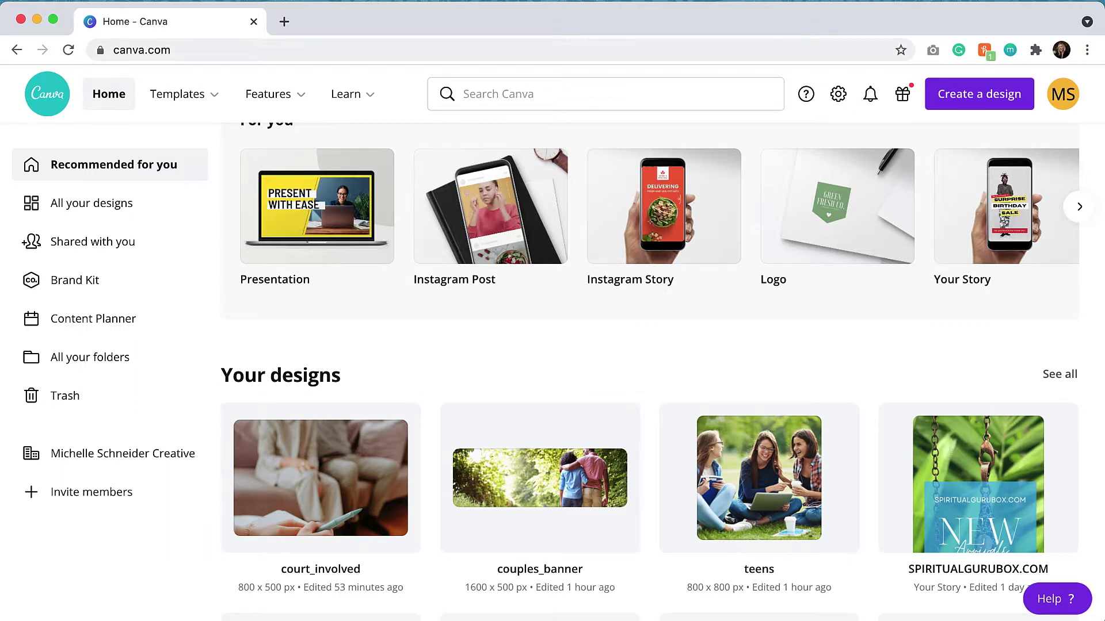
- Start a custom-size design with width 1920 and height 1080 pixels
left_click(974, 97)
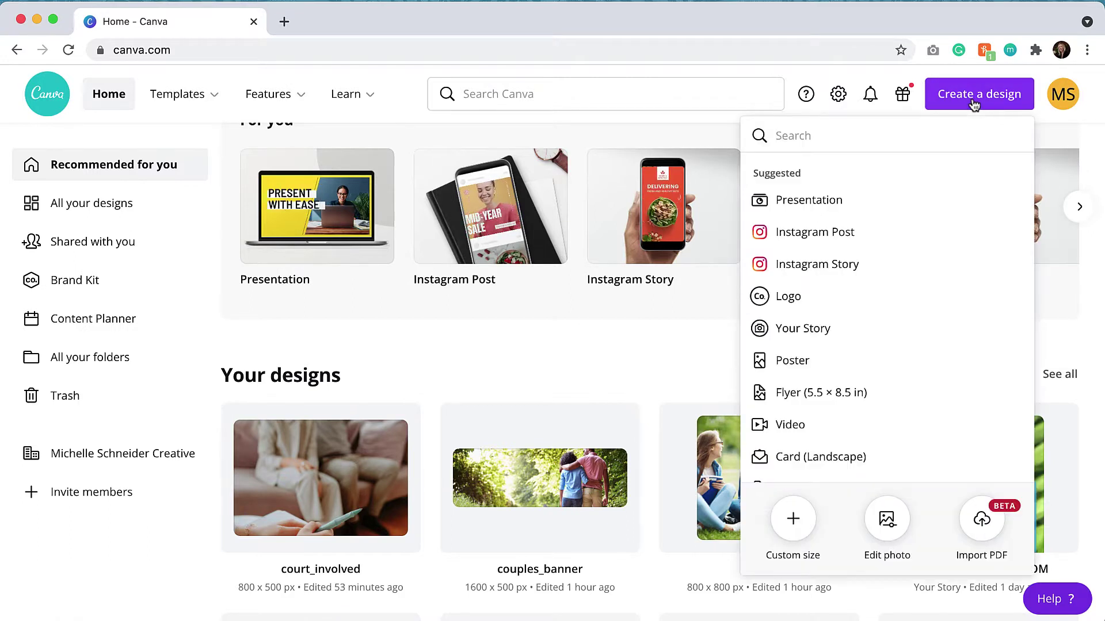
left_click(792, 522)
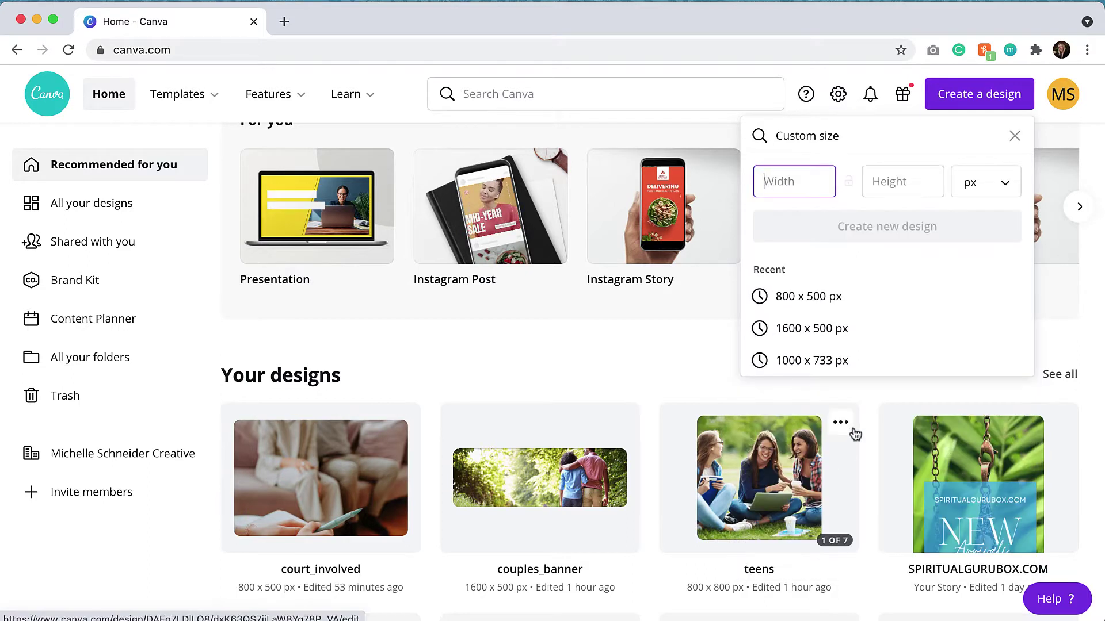
type("1920")
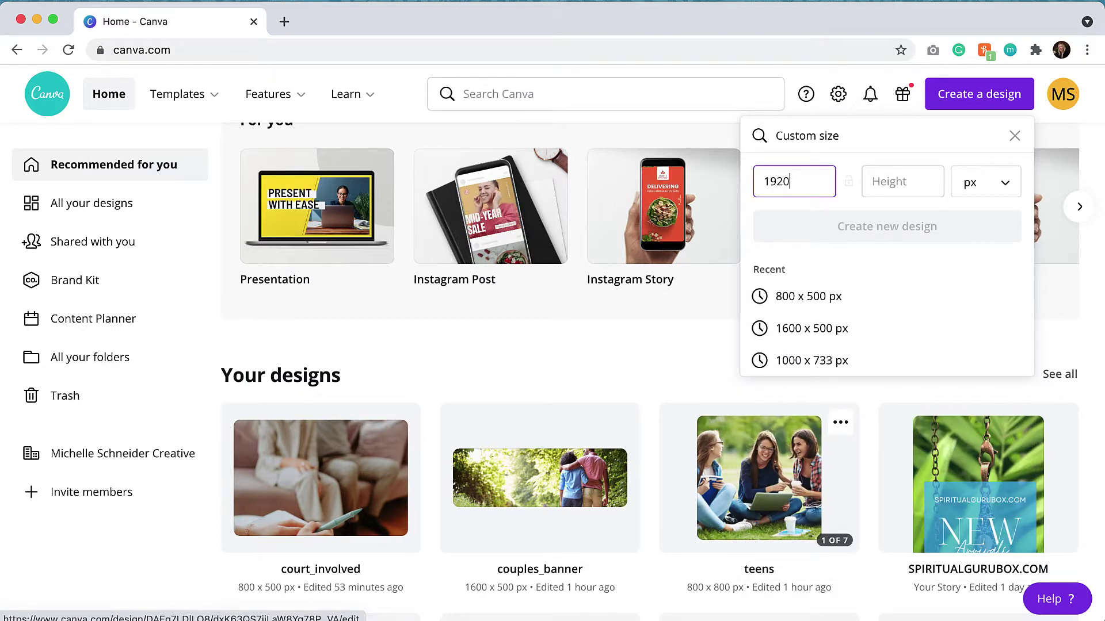
left_click(896, 182)
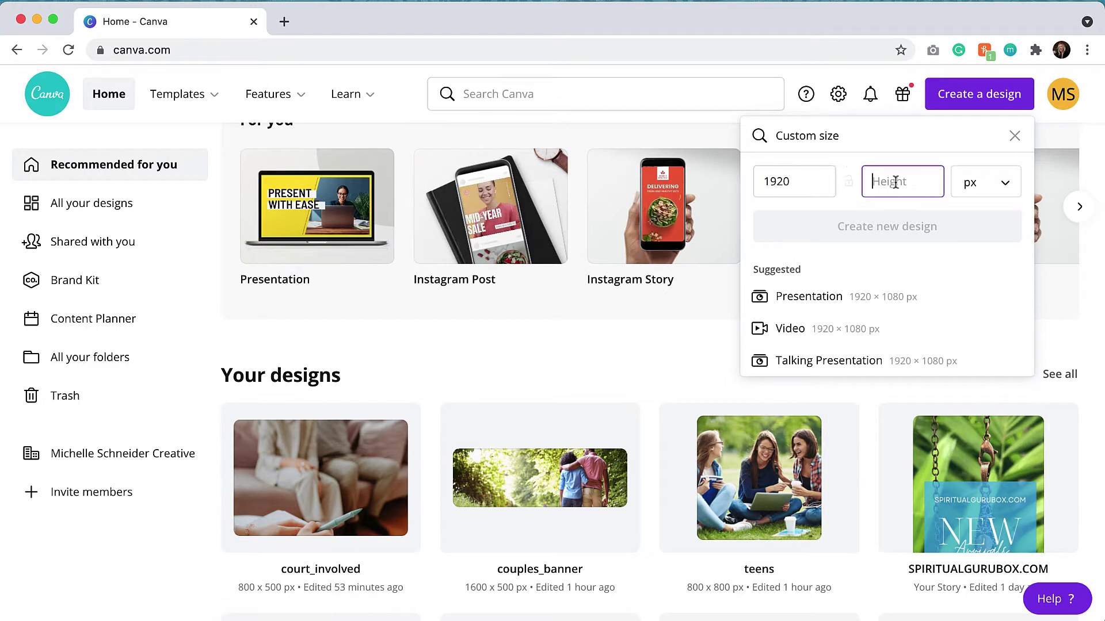
type("1080")
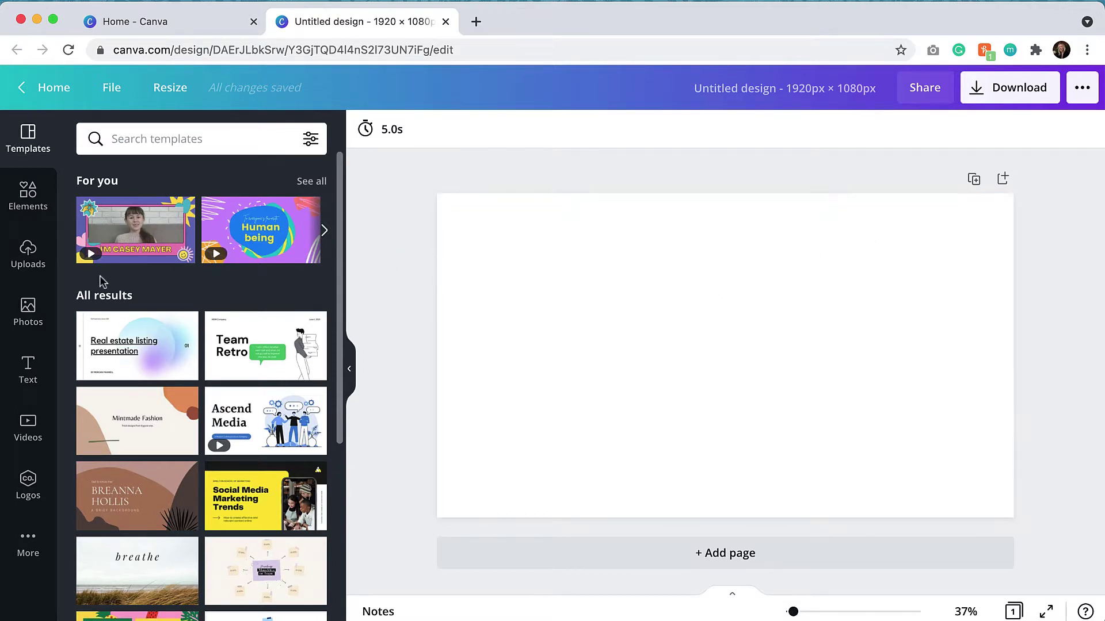
- Make the grassy-field sitting-dog video a full-page background on page 1
left_click(28, 429)
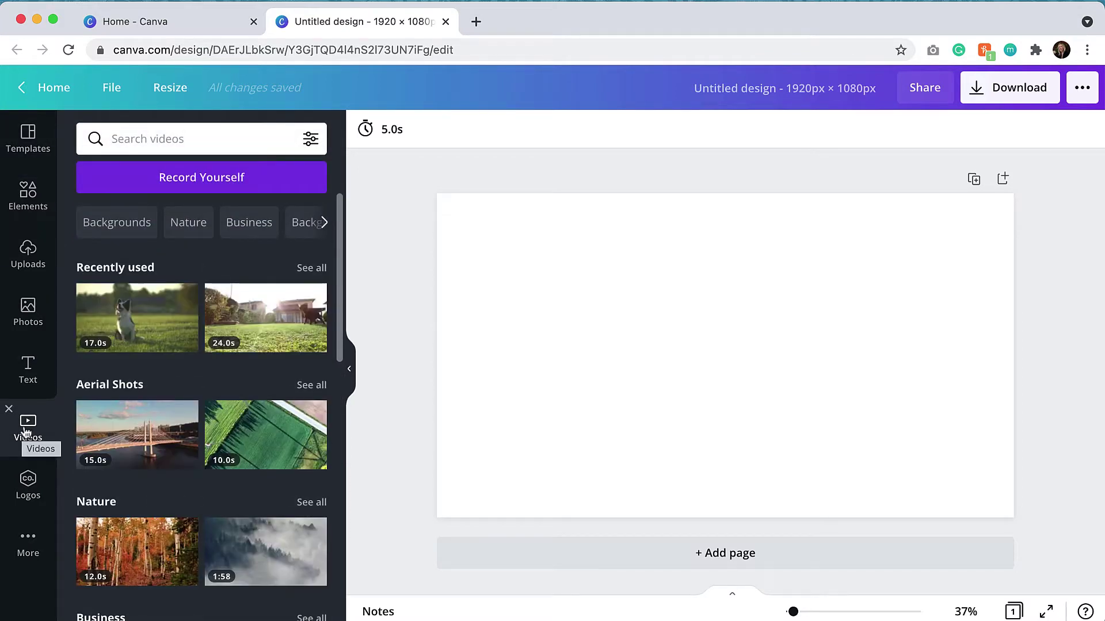
left_click(142, 323)
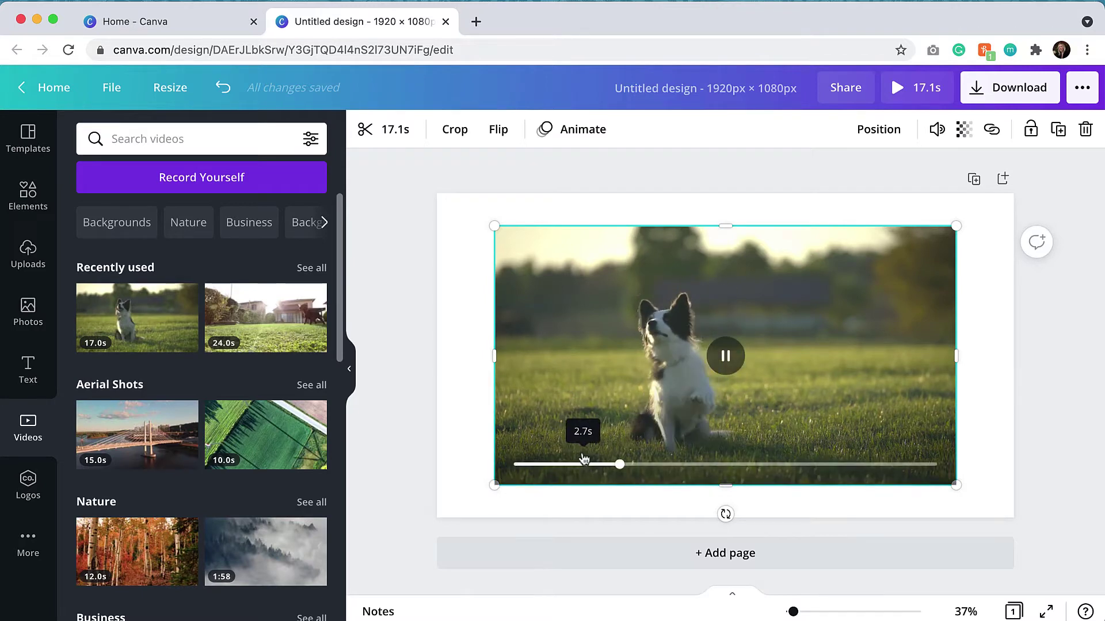
left_click(533, 428)
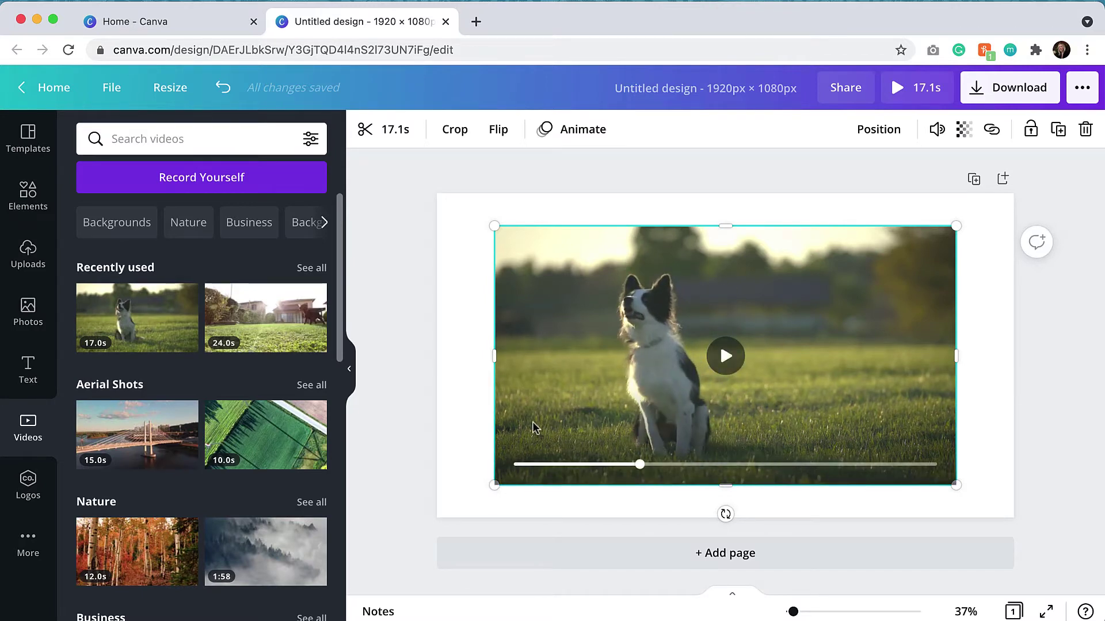
key("Delete")
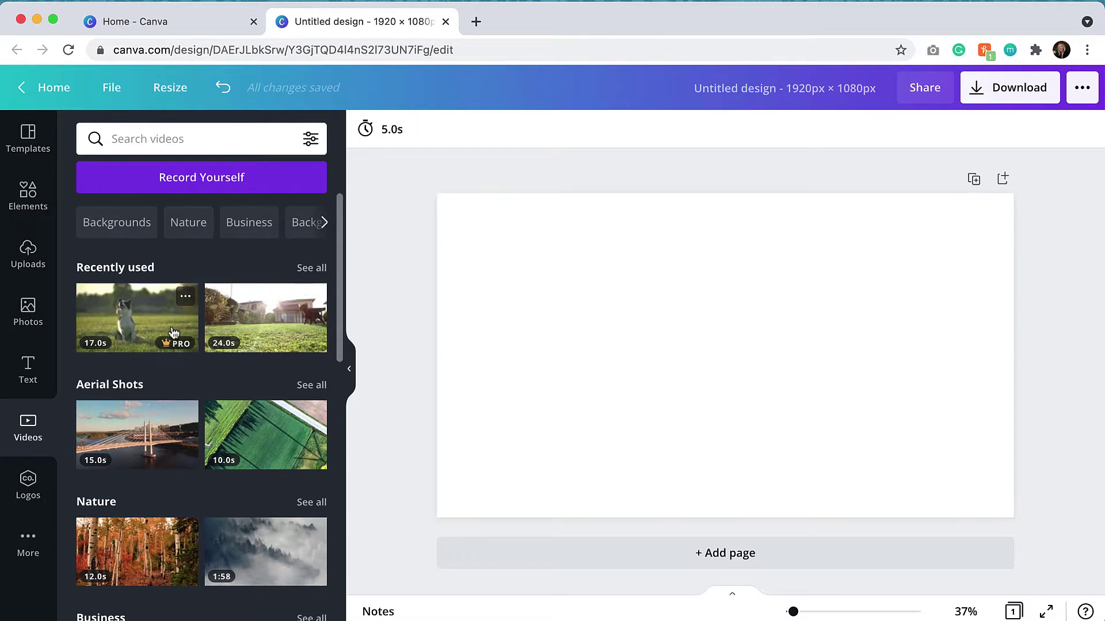
left_click_drag(117, 315, 434, 369)
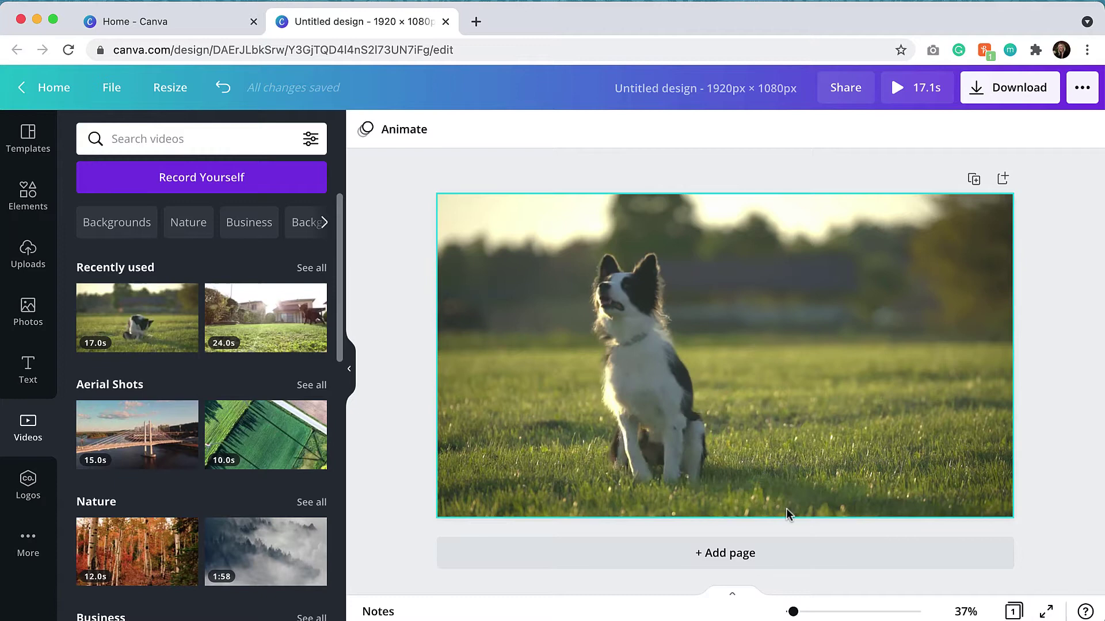
- Add page 2 filled with the backyard running-dog clip, then a blank page 3
left_click(736, 554)
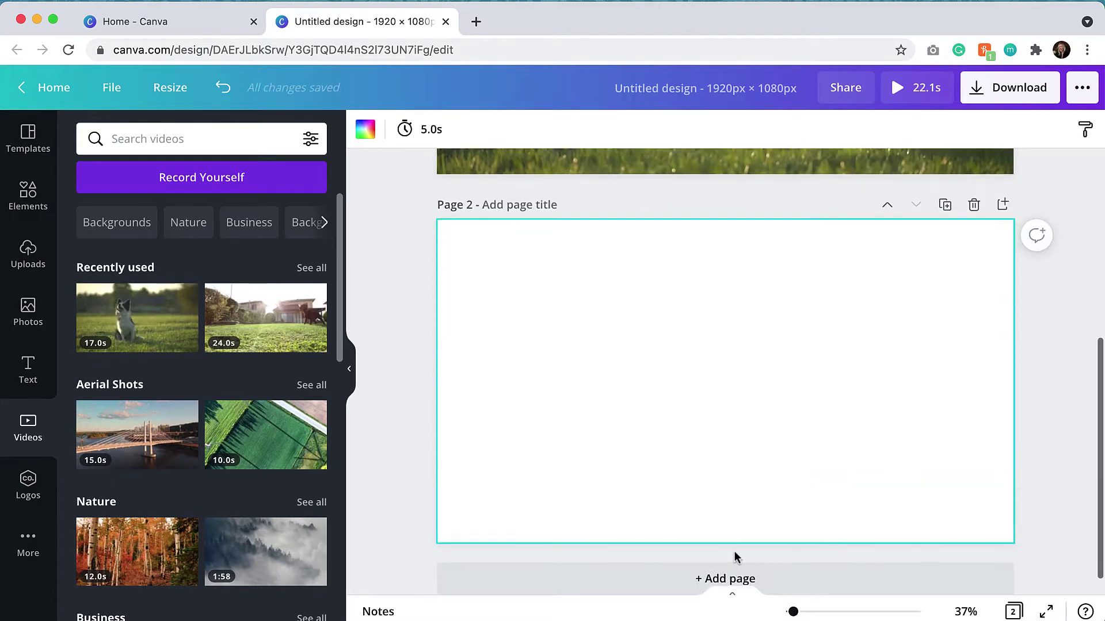
left_click(312, 268)
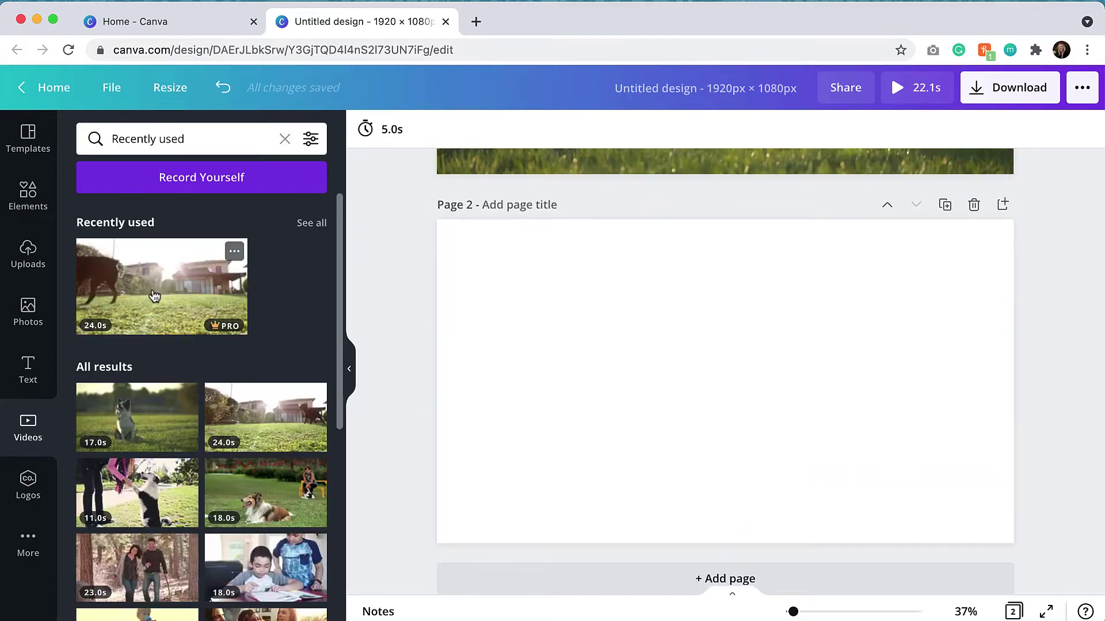
left_click_drag(153, 294, 451, 328)
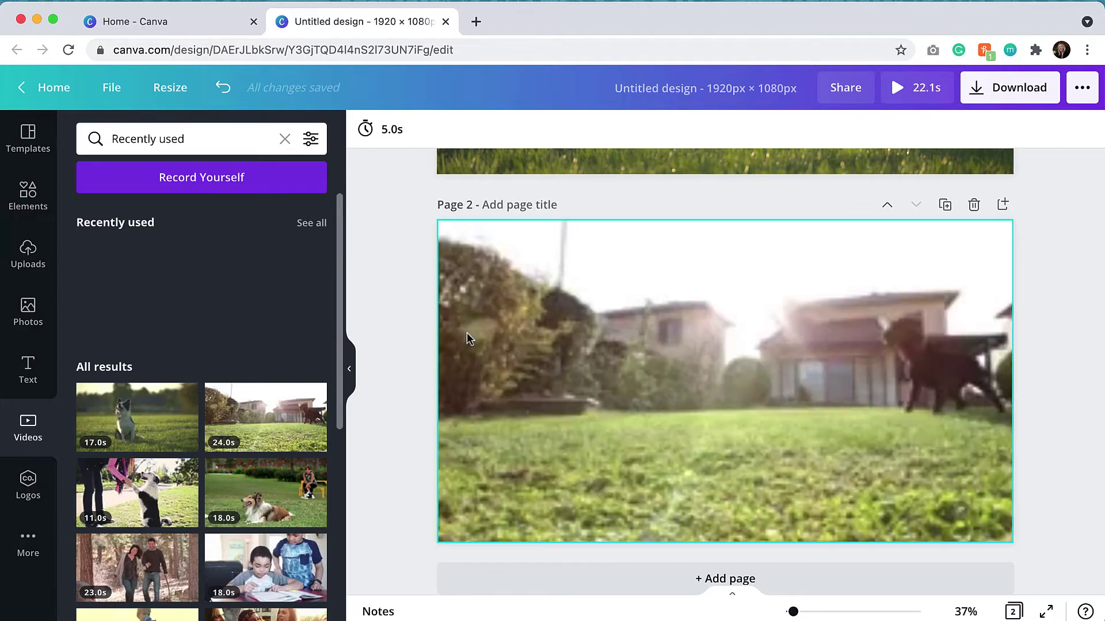
scroll(666, 353, "down", 1)
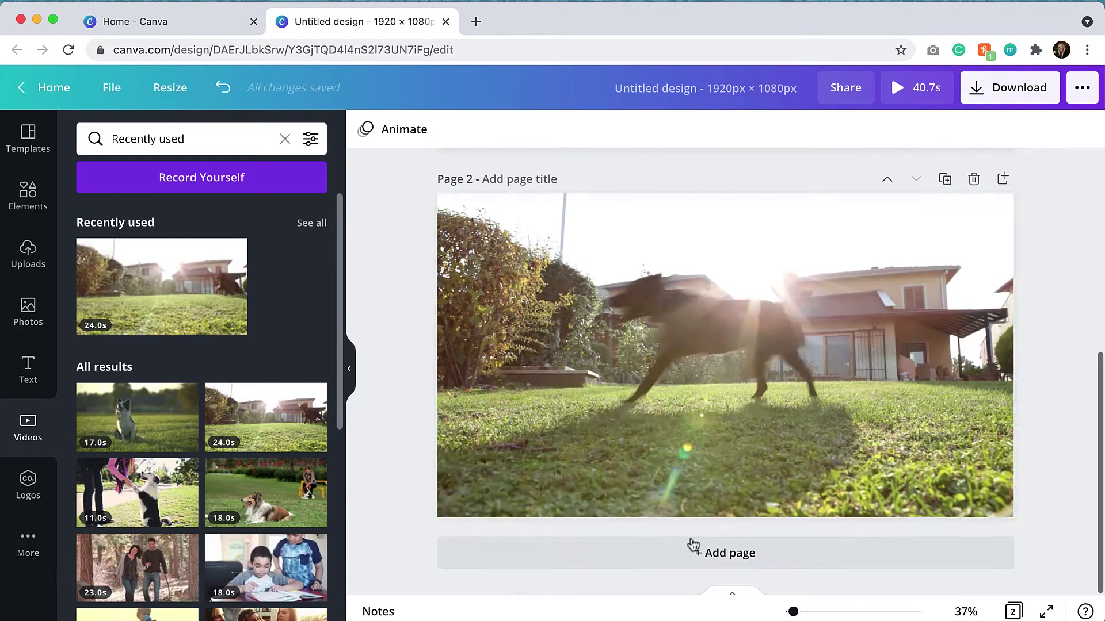
left_click(693, 551)
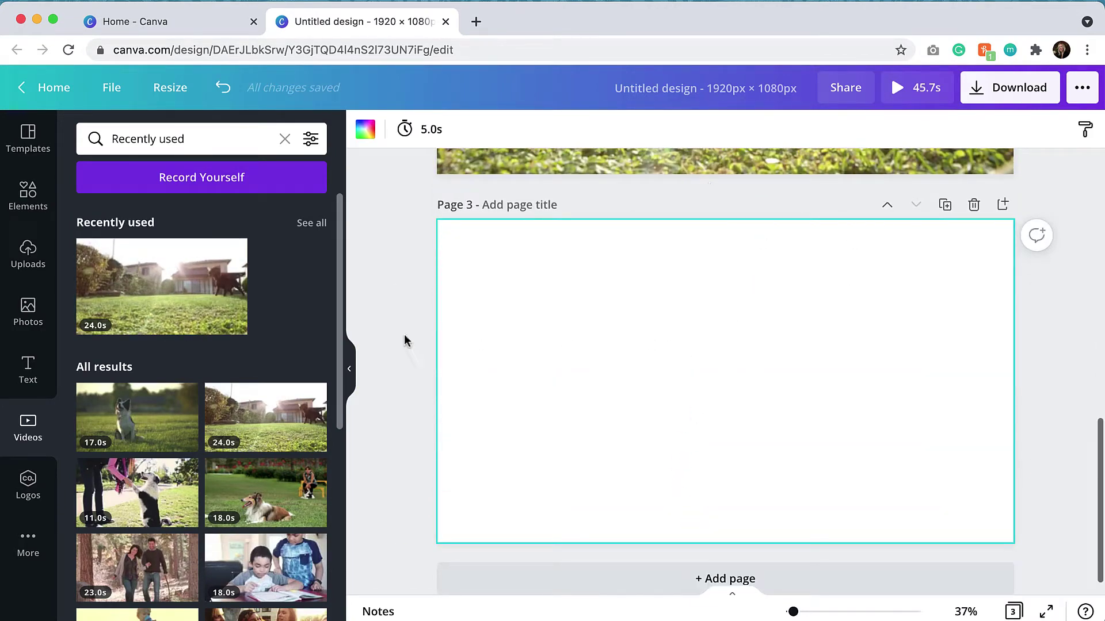
- Search videos for 'dog train' and fill page 3 with the woman-and-dog clip
left_click(201, 140)
double_click(201, 141)
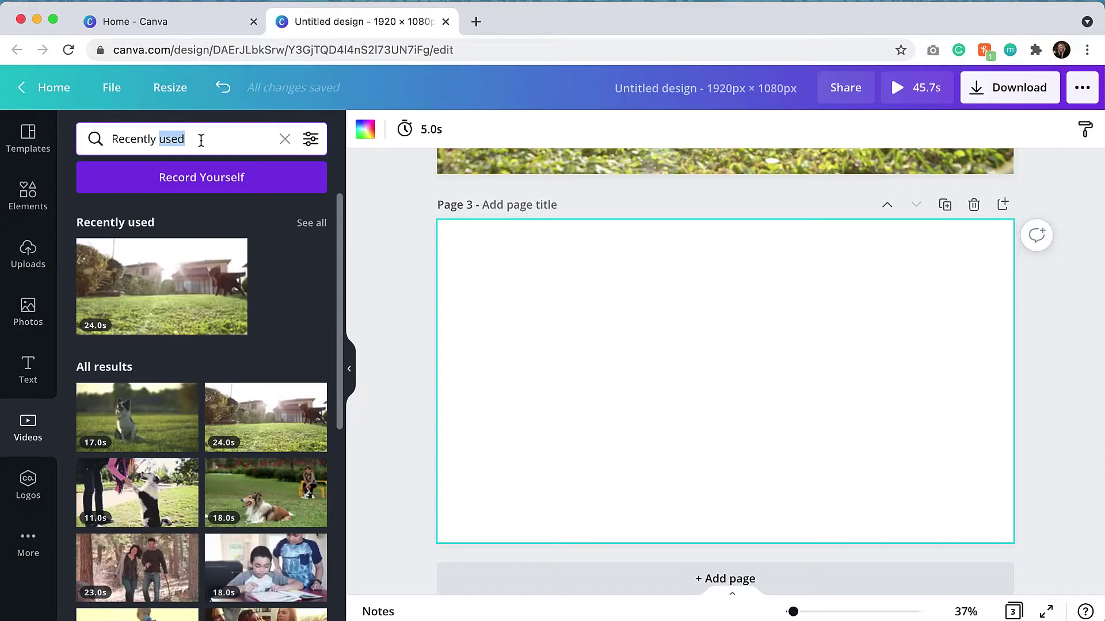
triple_click(198, 141)
type("dog")
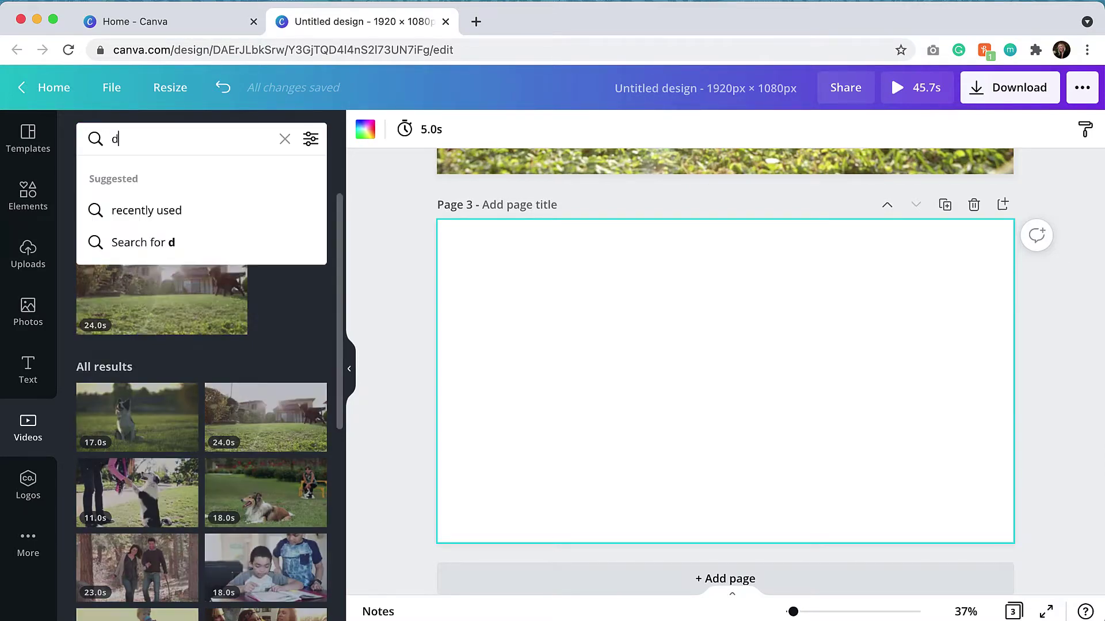
type(" training")
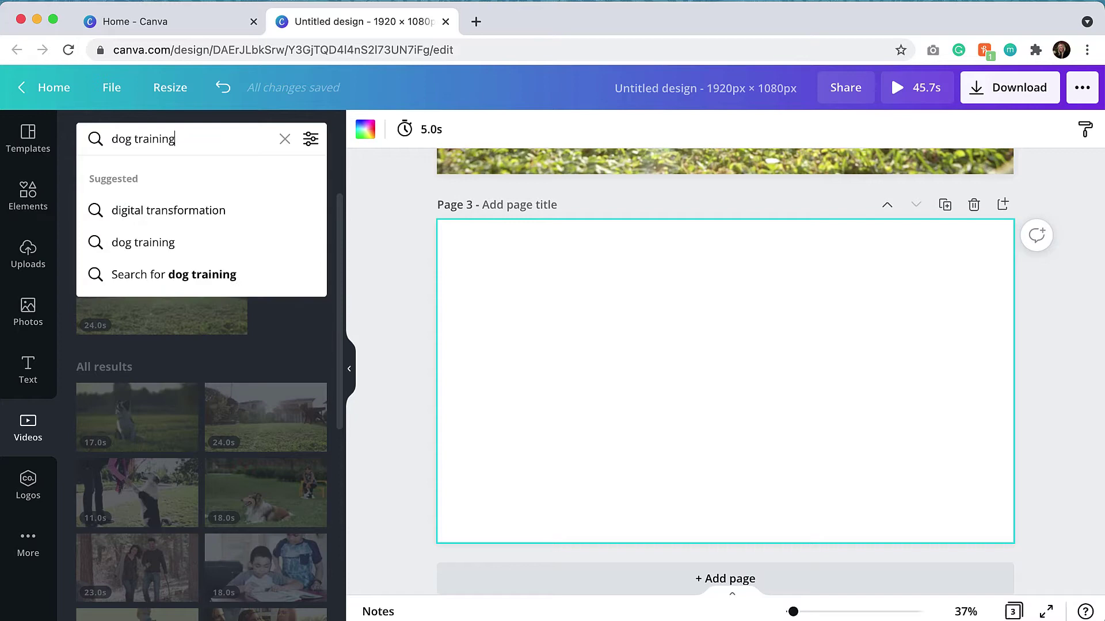
key("Return")
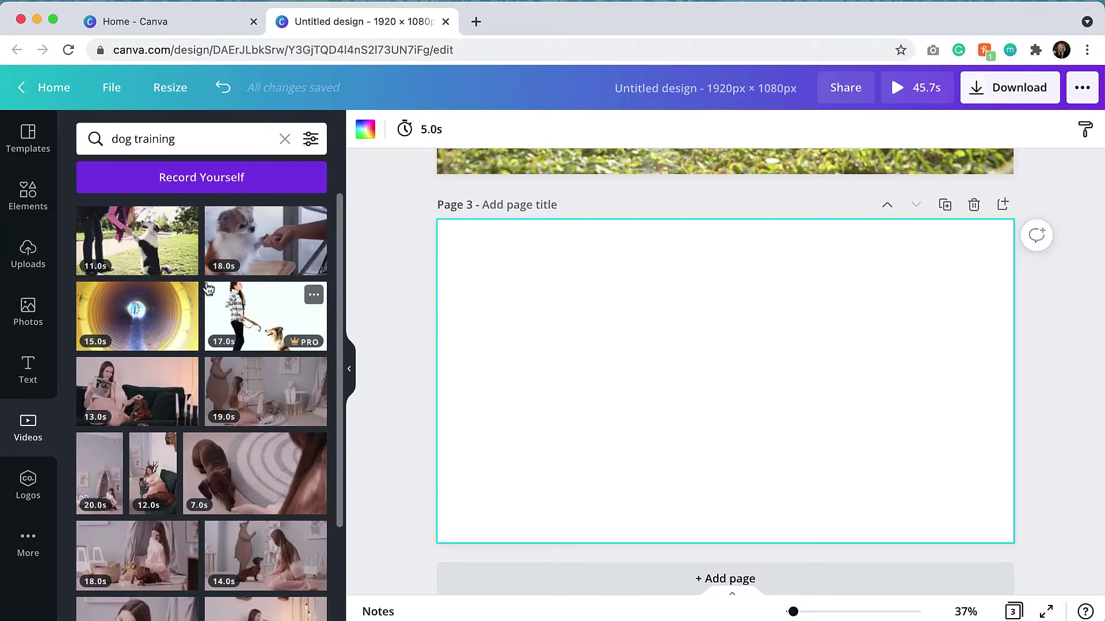
scroll(207, 288, "down", 15)
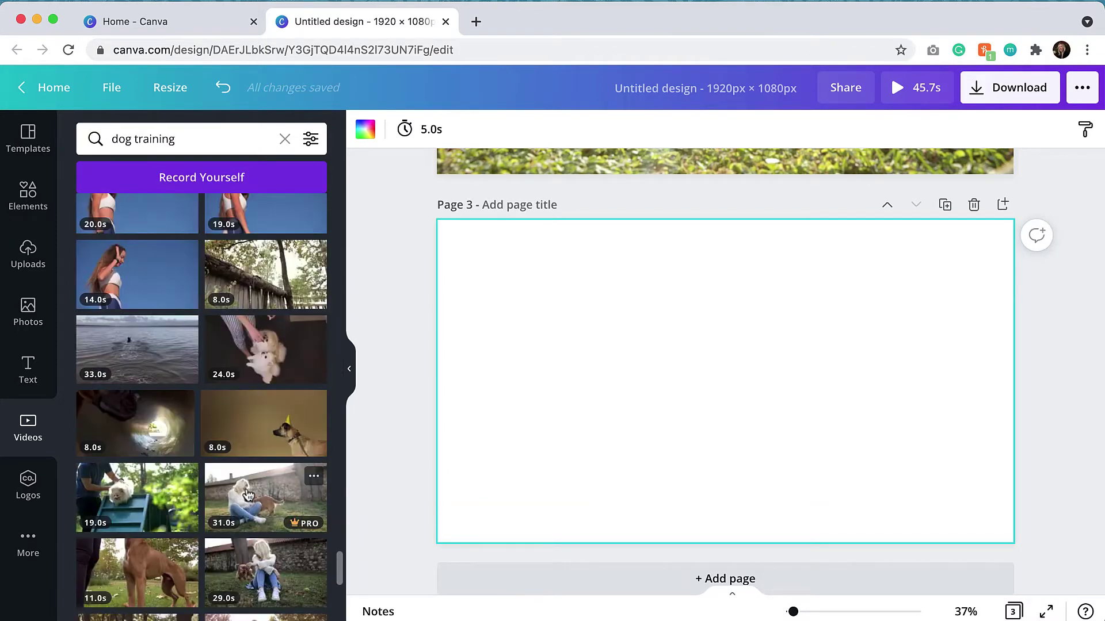
left_click_drag(259, 497, 453, 455)
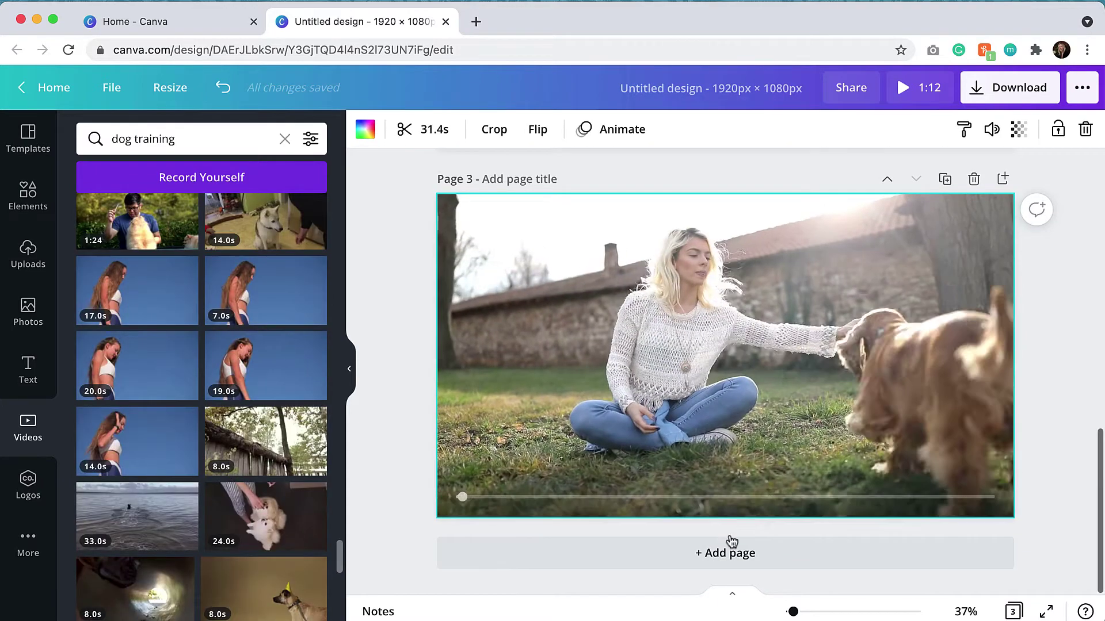
- Add page 4 and fill it with the 18.0s collie clip from Recently used
left_click(726, 552)
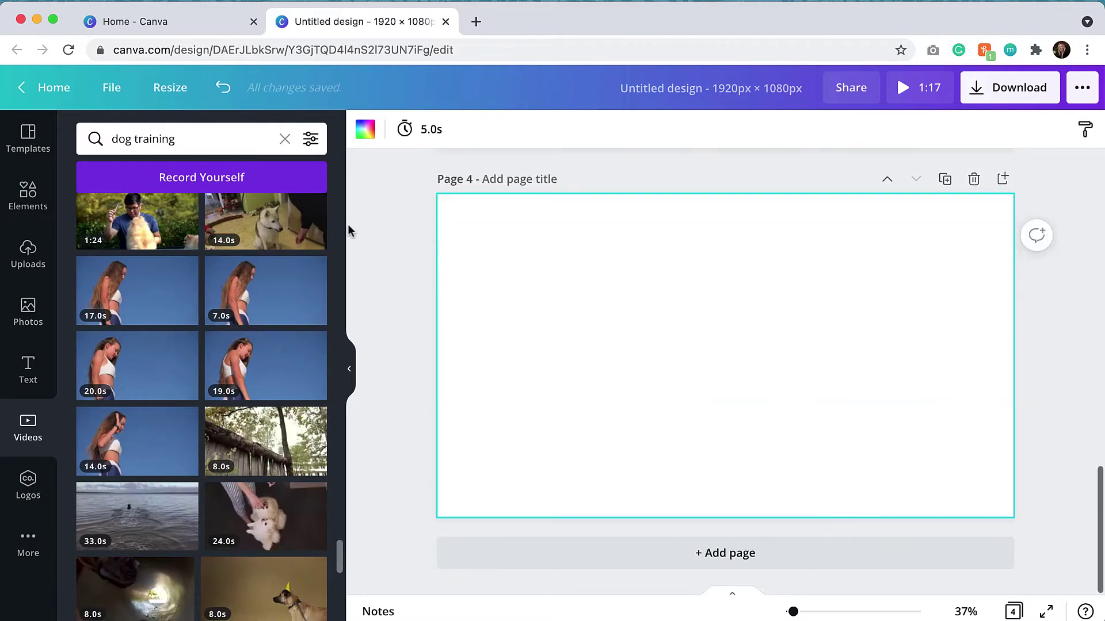
scroll(222, 233, "up", 5)
scroll(223, 240, "up", 10)
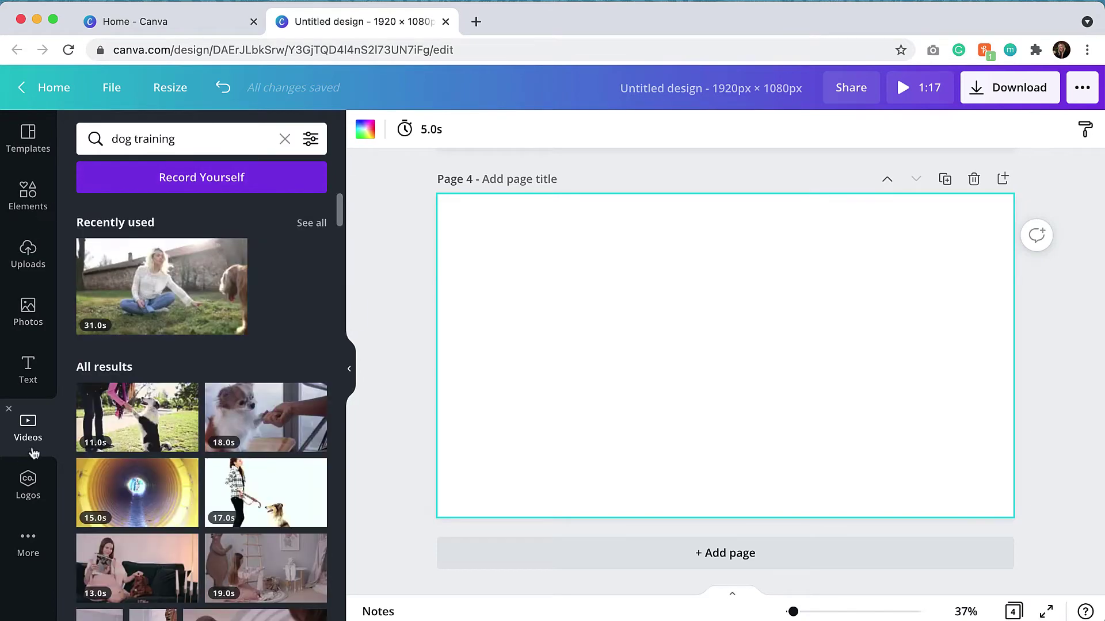
left_click(317, 230)
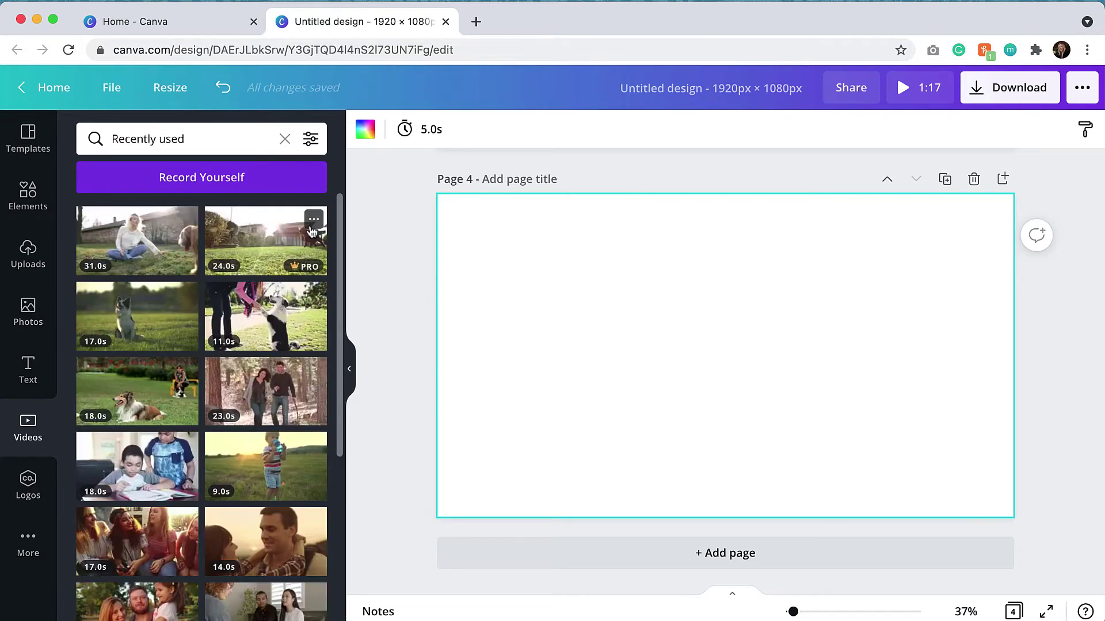
left_click_drag(137, 391, 464, 358)
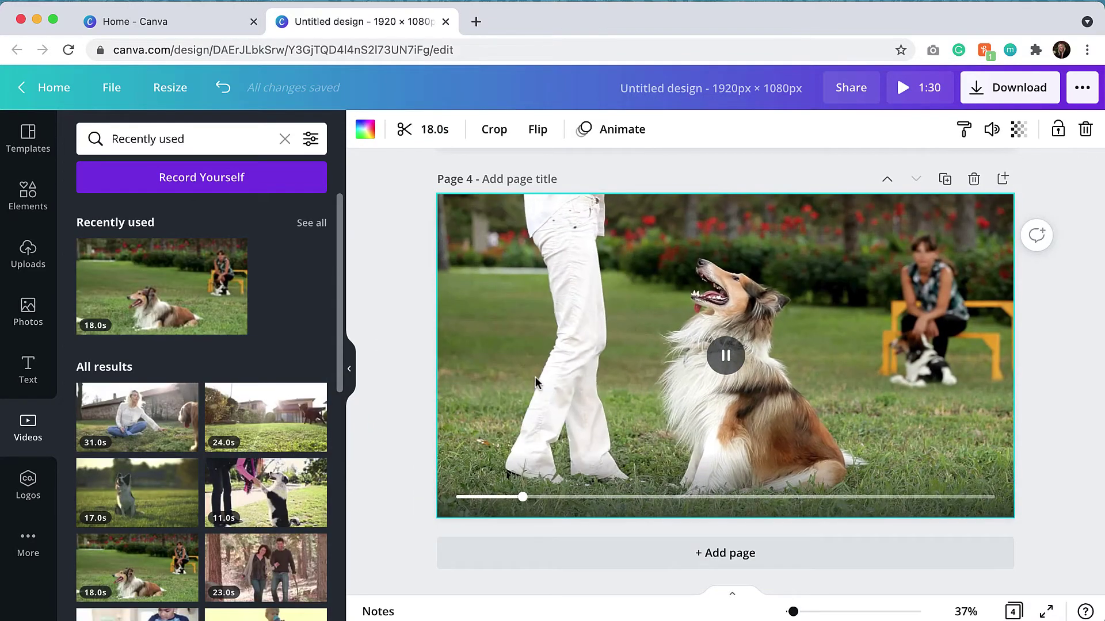
scroll(535, 383, "up", 8)
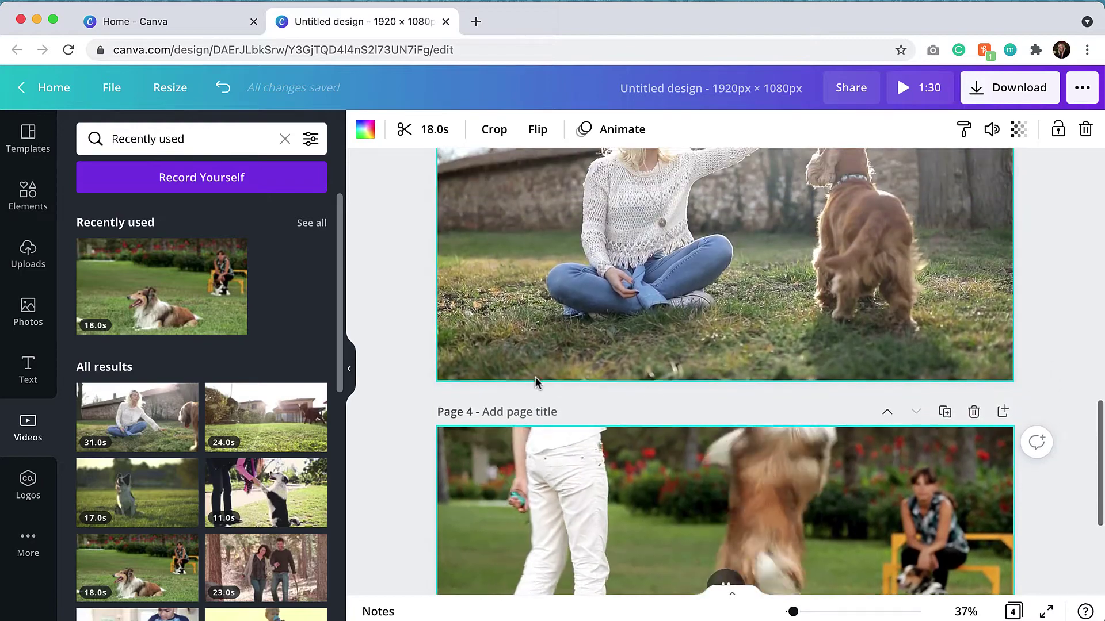
scroll(536, 383, "up", 12)
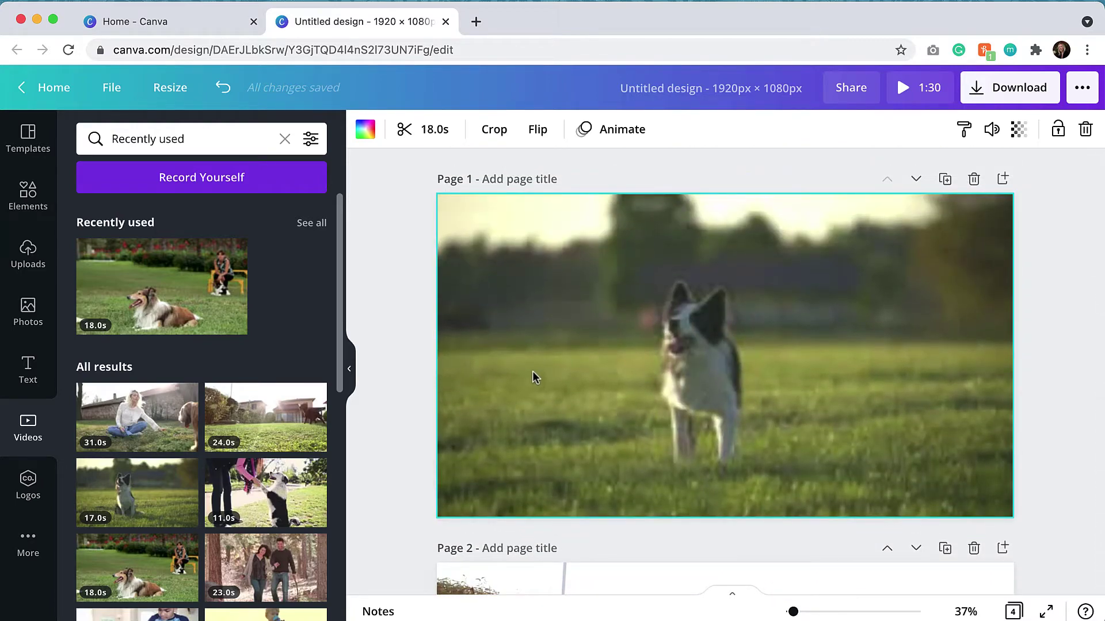
- Return to page 1 and select its grassy-field dog video
scroll(540, 377, "down", 4)
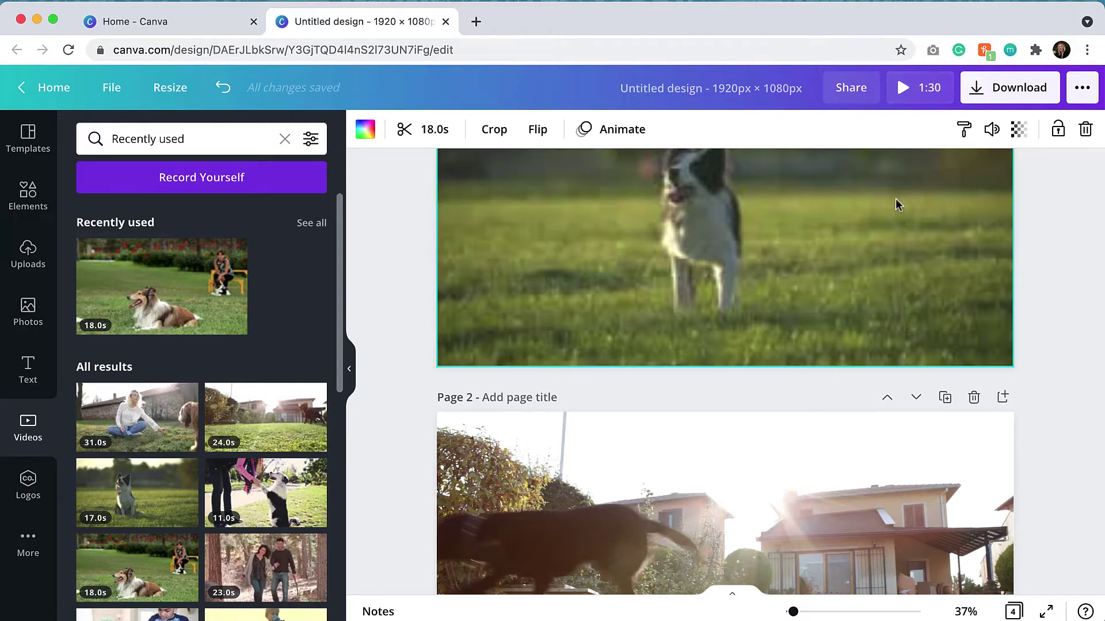
scroll(883, 242, "up", 3)
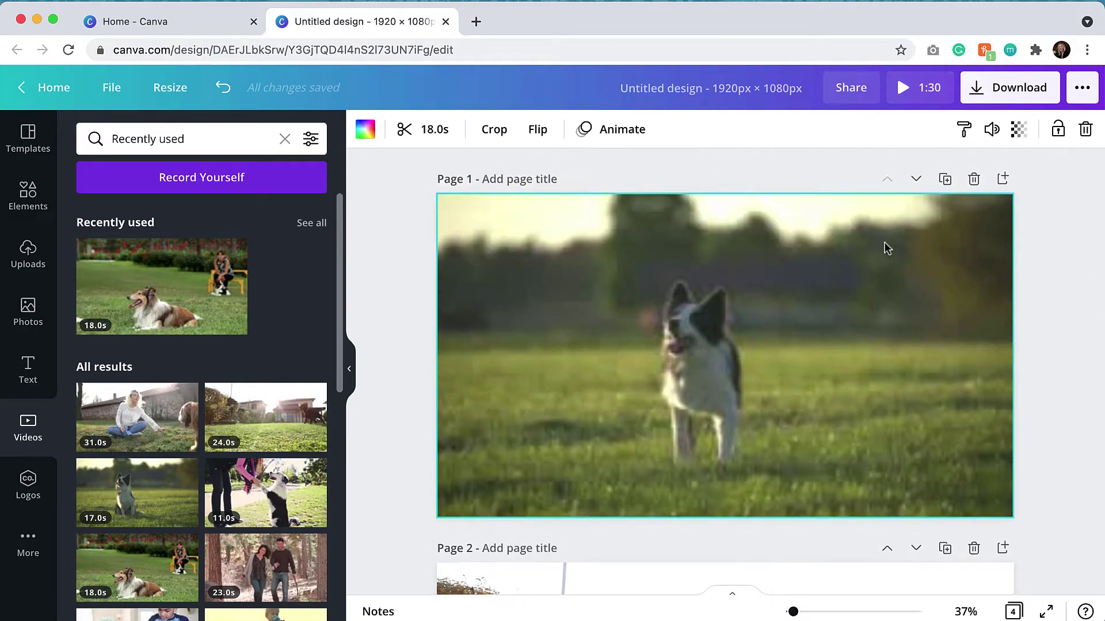
left_click(786, 293)
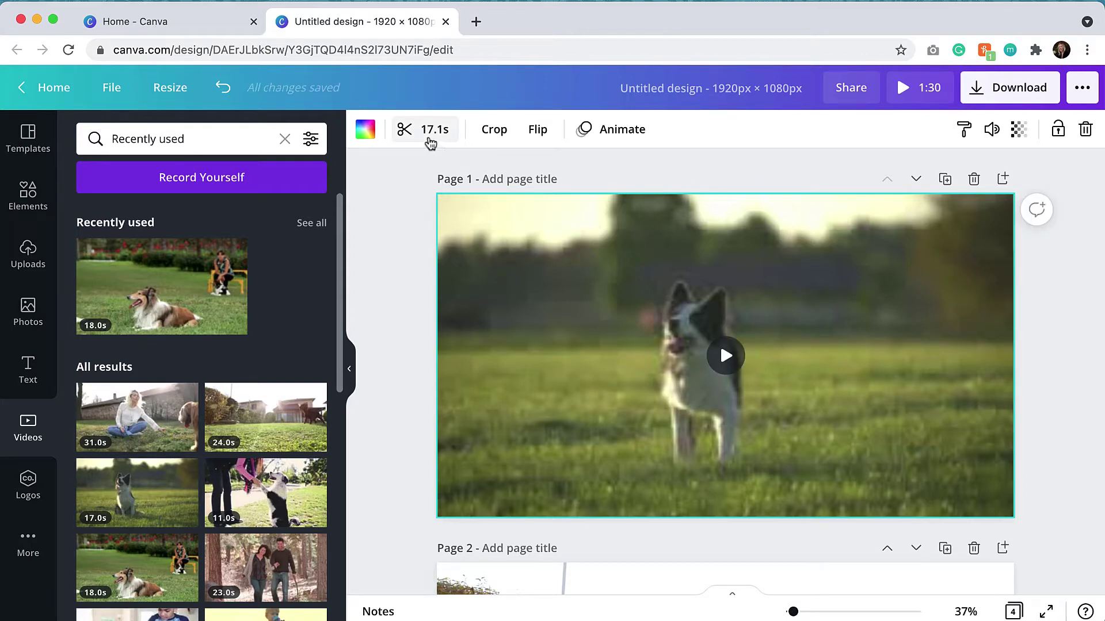
- Trim the page 1 dog clip to a 5.0-second section, preview it, and confirm
left_click(423, 136)
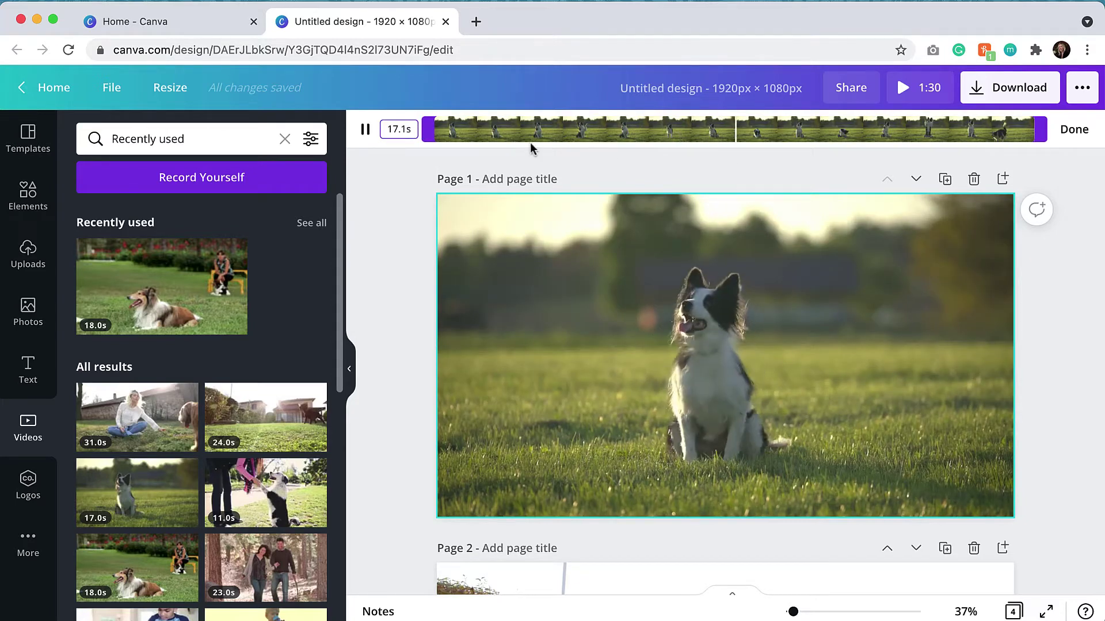
left_click_drag(428, 135, 757, 132)
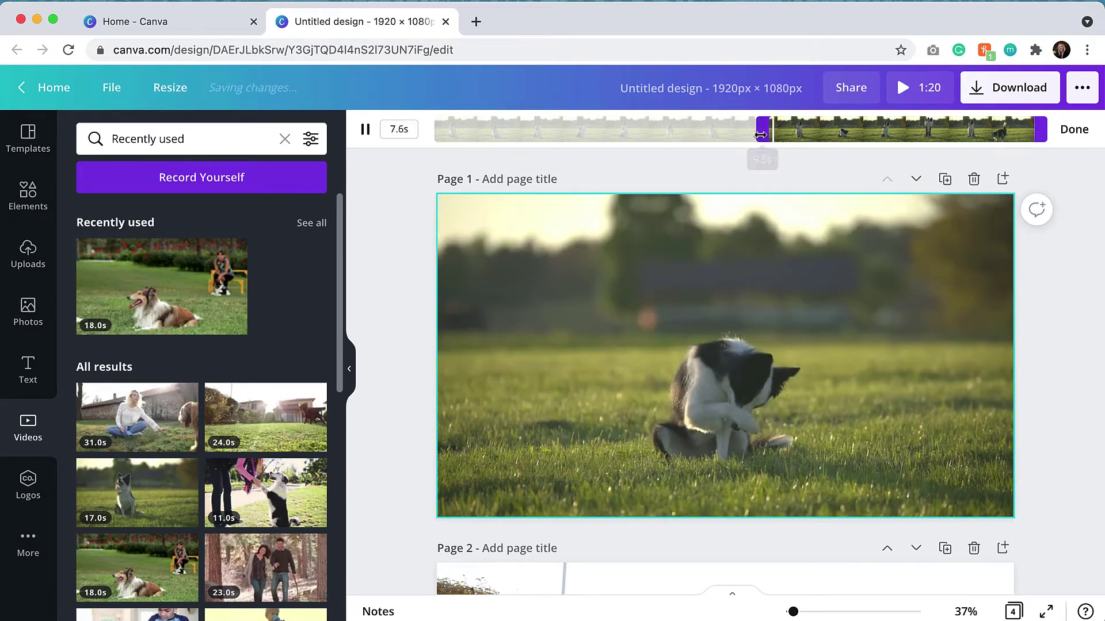
left_click_drag(1045, 136, 987, 136)
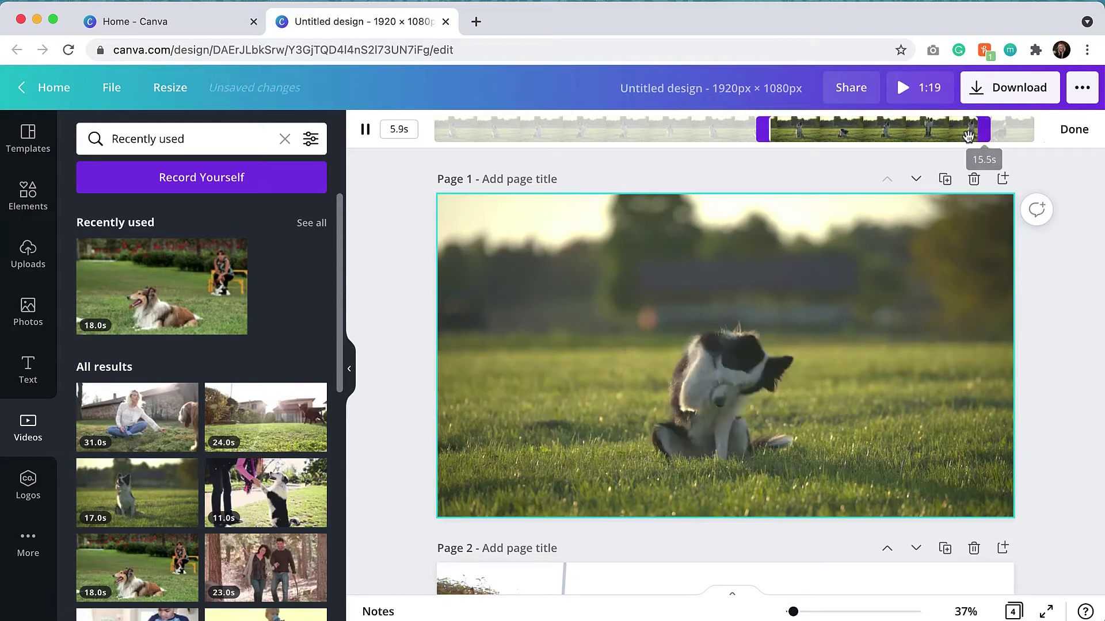
left_click_drag(762, 132, 795, 132)
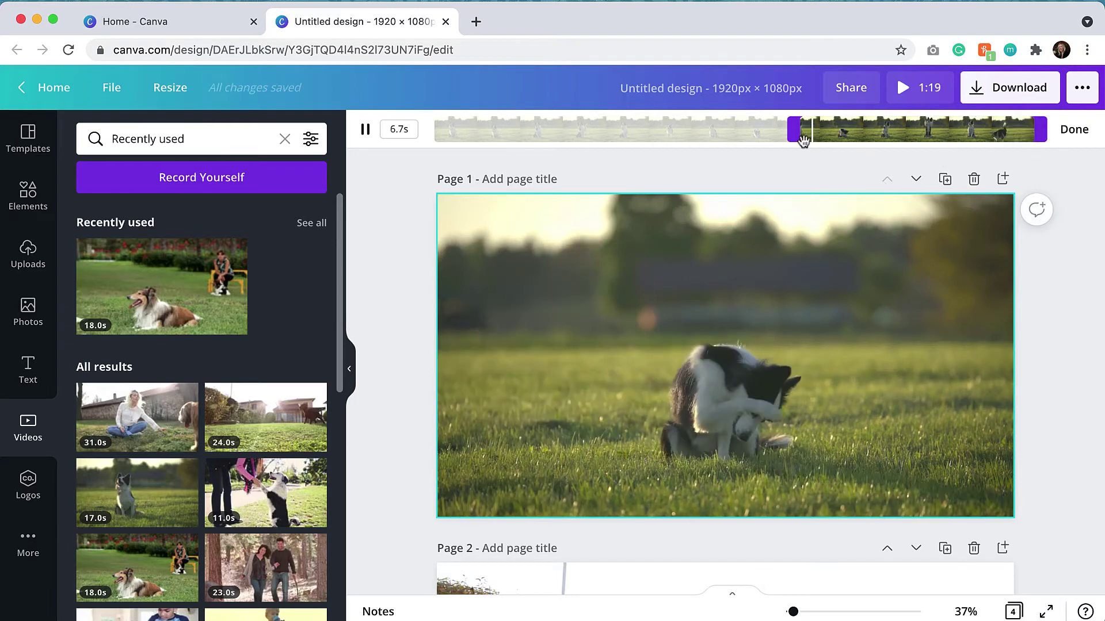
left_click_drag(802, 140, 851, 134)
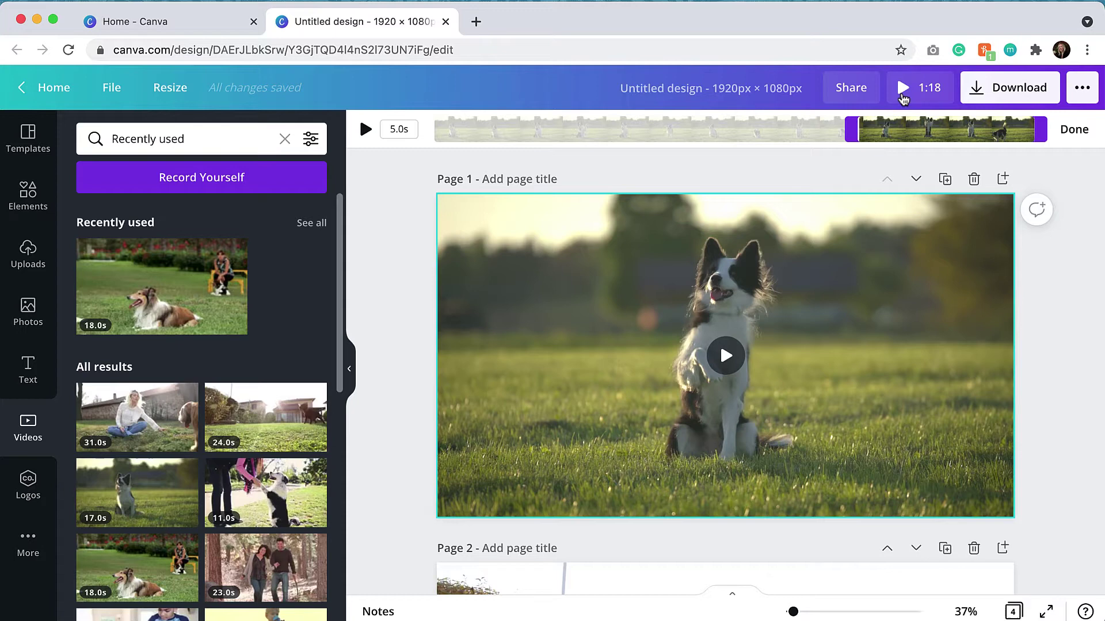
left_click(735, 354)
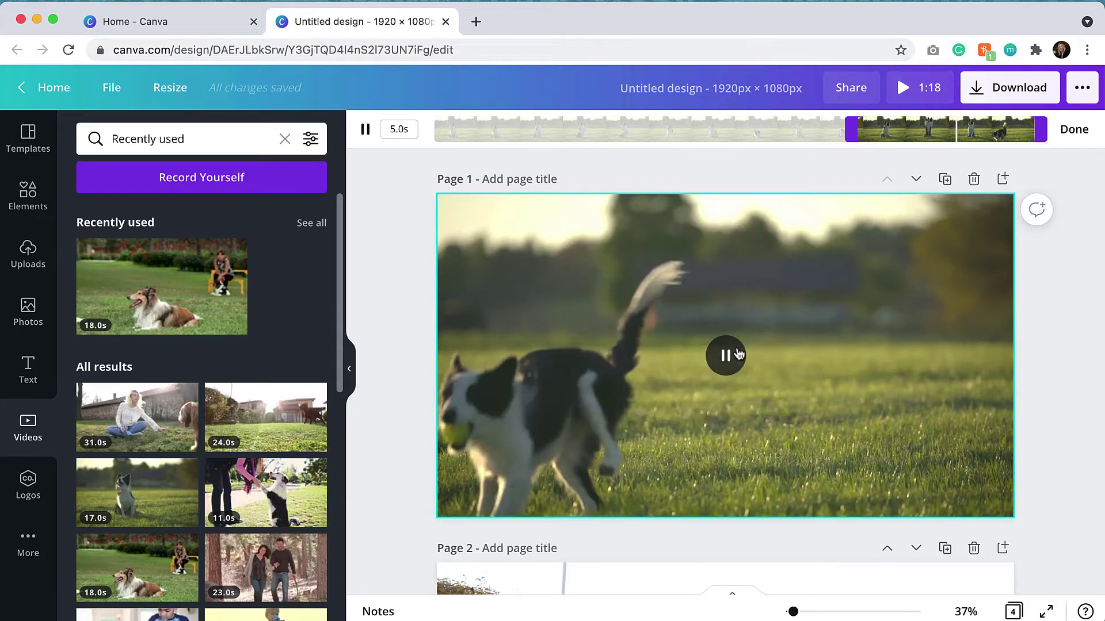
left_click(1072, 135)
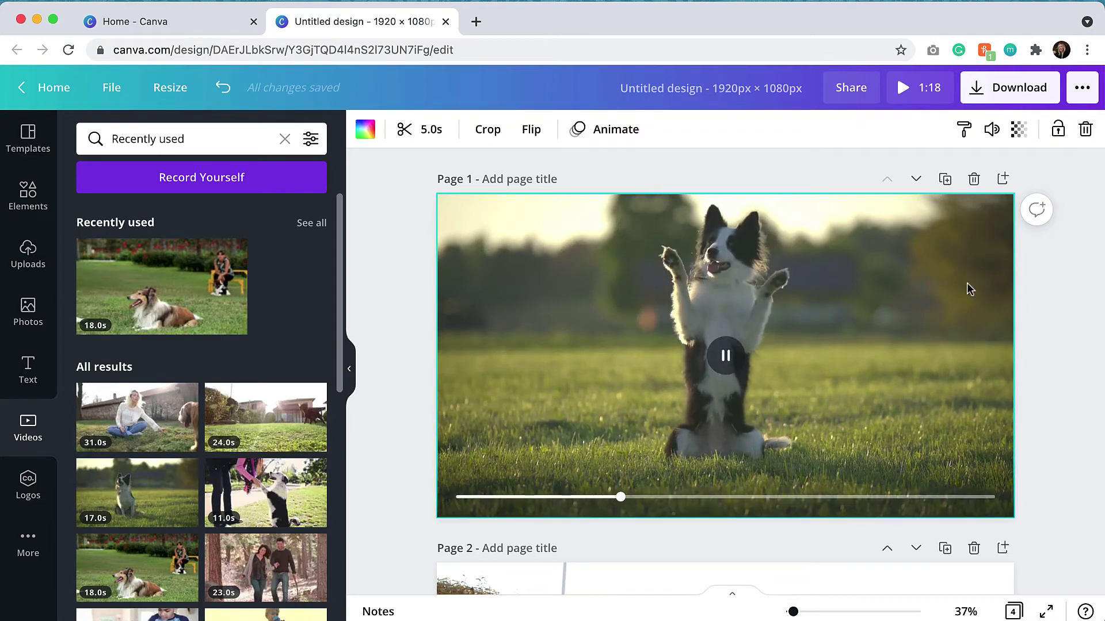
- Select the page 2 running-dog video and trim it from 23.5s to 5.0s
scroll(967, 282, "down", 7)
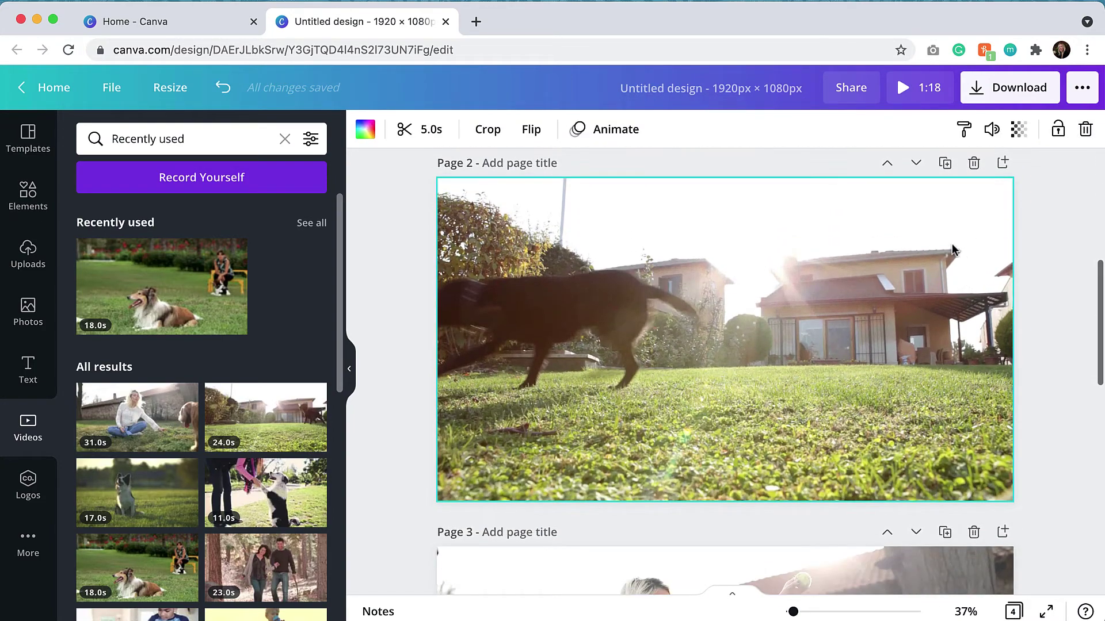
left_click(629, 251)
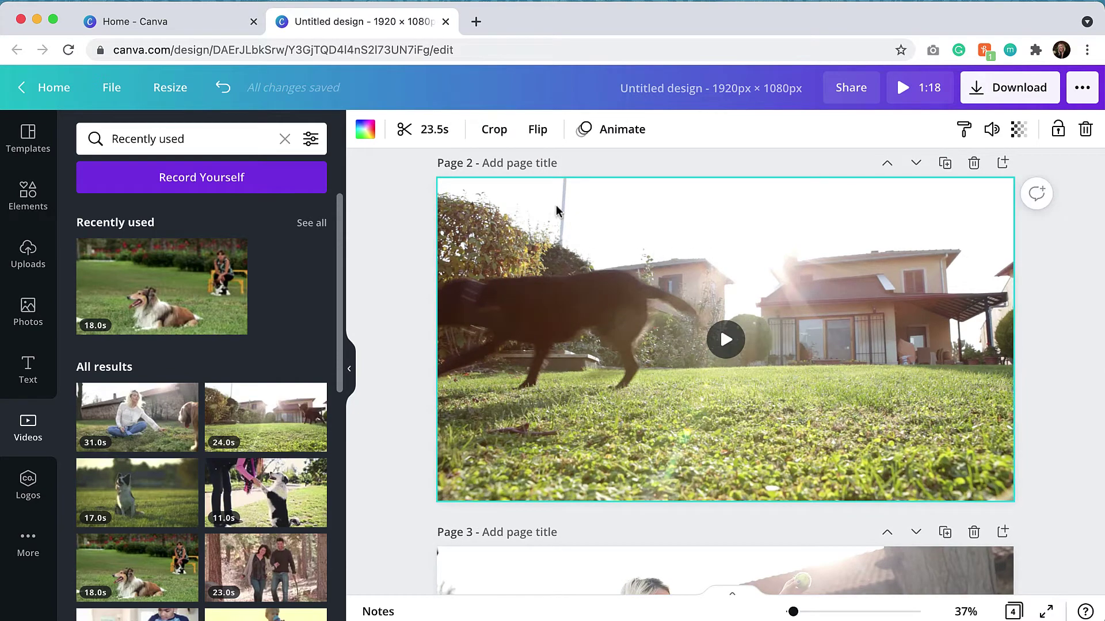
left_click(433, 132)
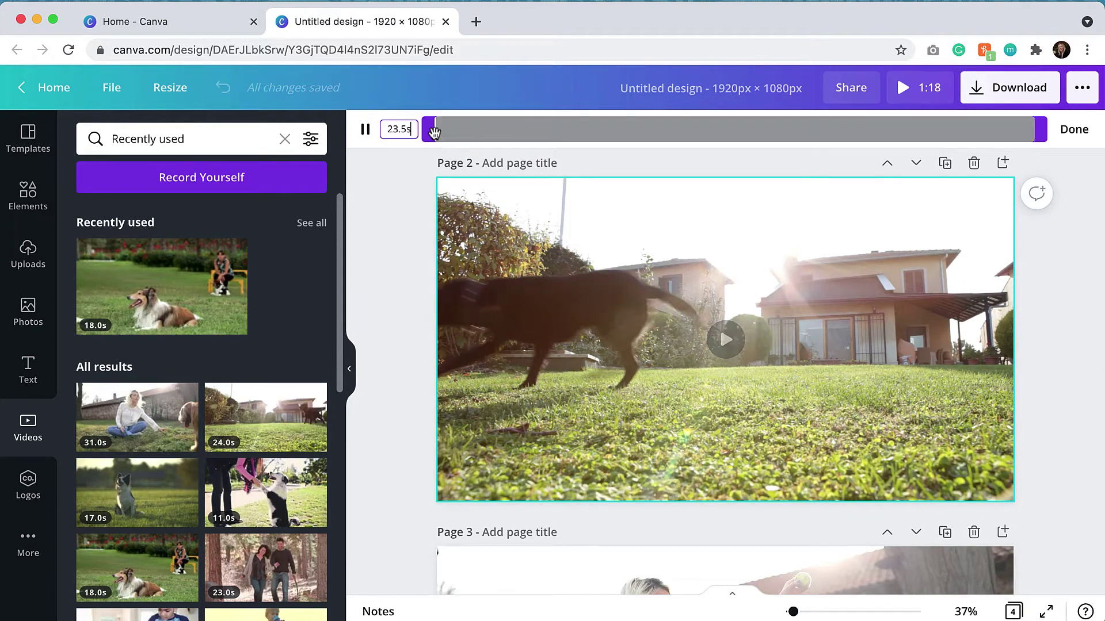
left_click_drag(432, 135, 761, 133)
left_click_drag(1042, 134, 901, 148)
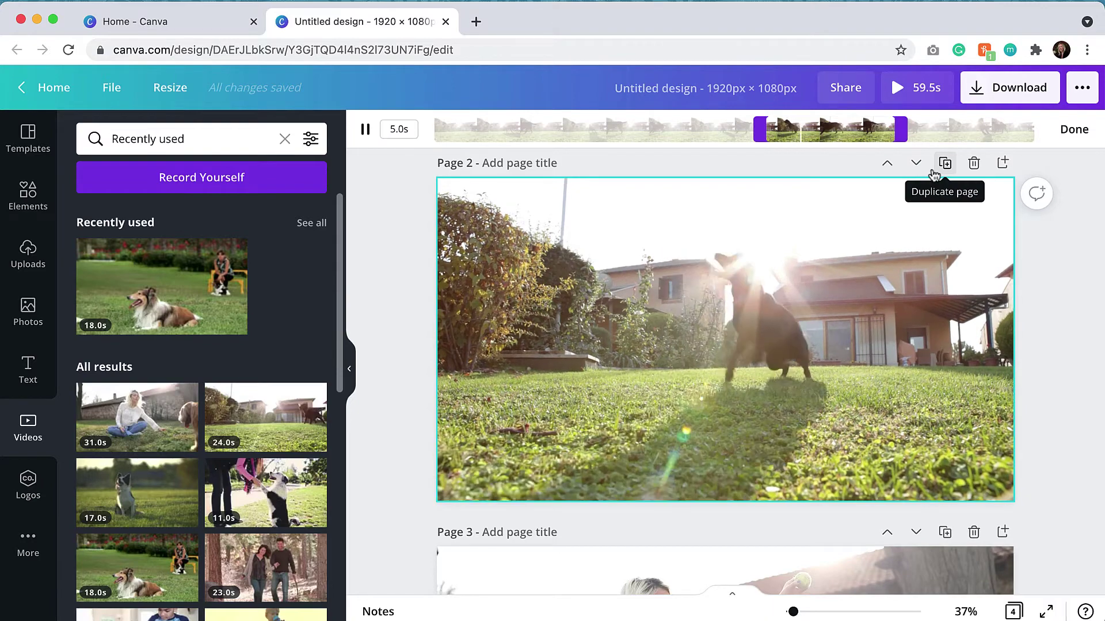
left_click_drag(902, 141, 941, 137)
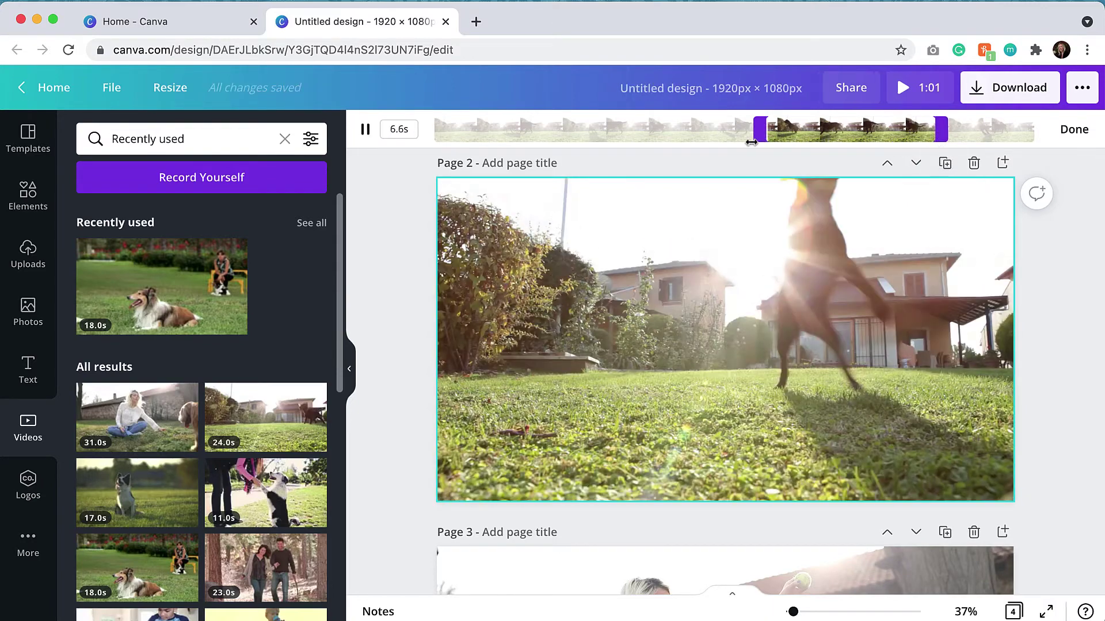
left_click_drag(752, 142, 785, 140)
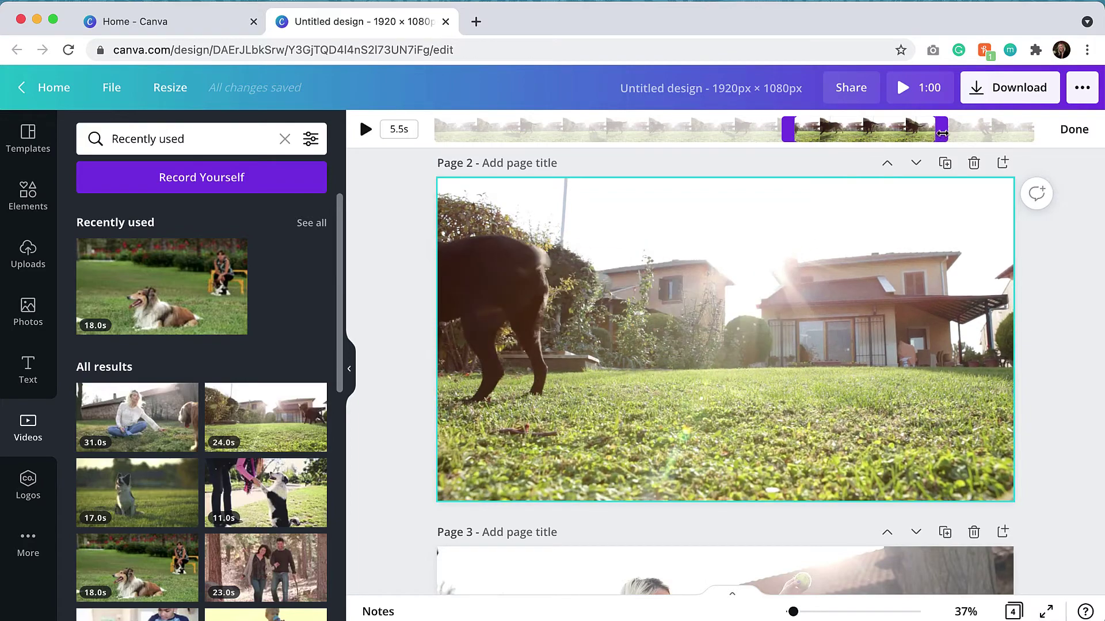
mouse_move(941, 133)
left_mouse_down()
mouse_move(960, 133)
mouse_move(929, 133)
left_mouse_up()
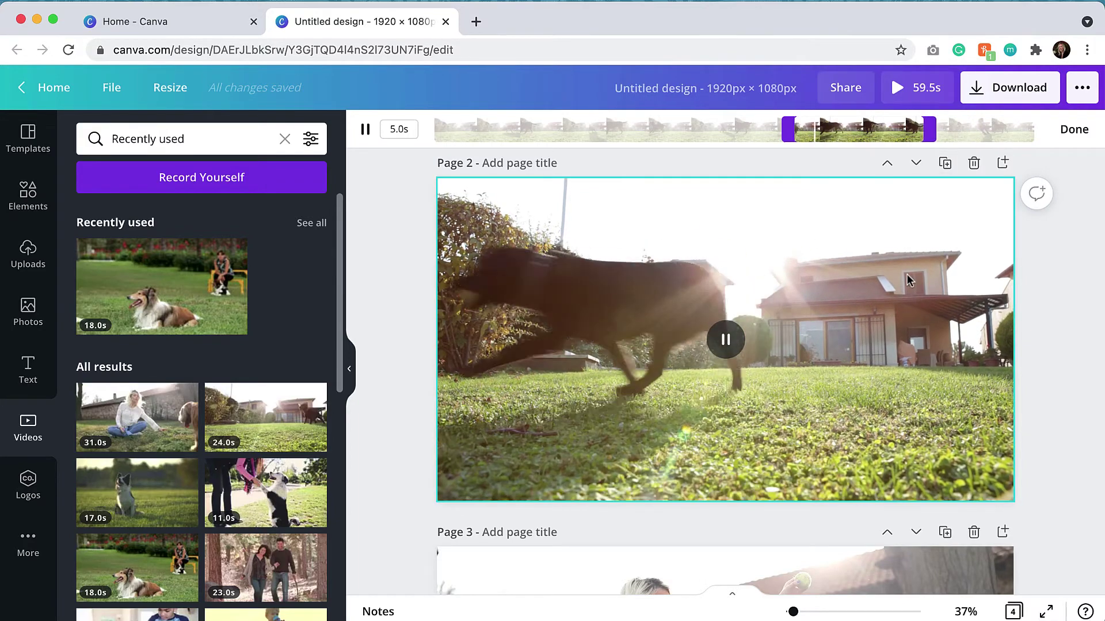
scroll(905, 273, "down", 5)
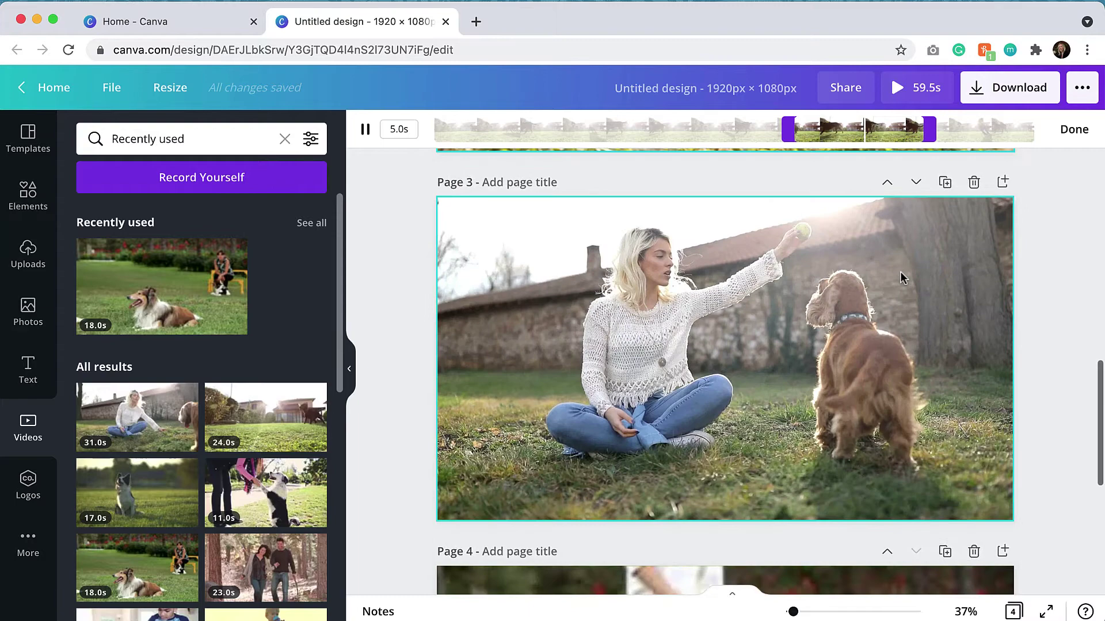
- Preview the page 3 woman-and-dog video and trim it to a 5.0s range
left_click(806, 294)
left_click(722, 349)
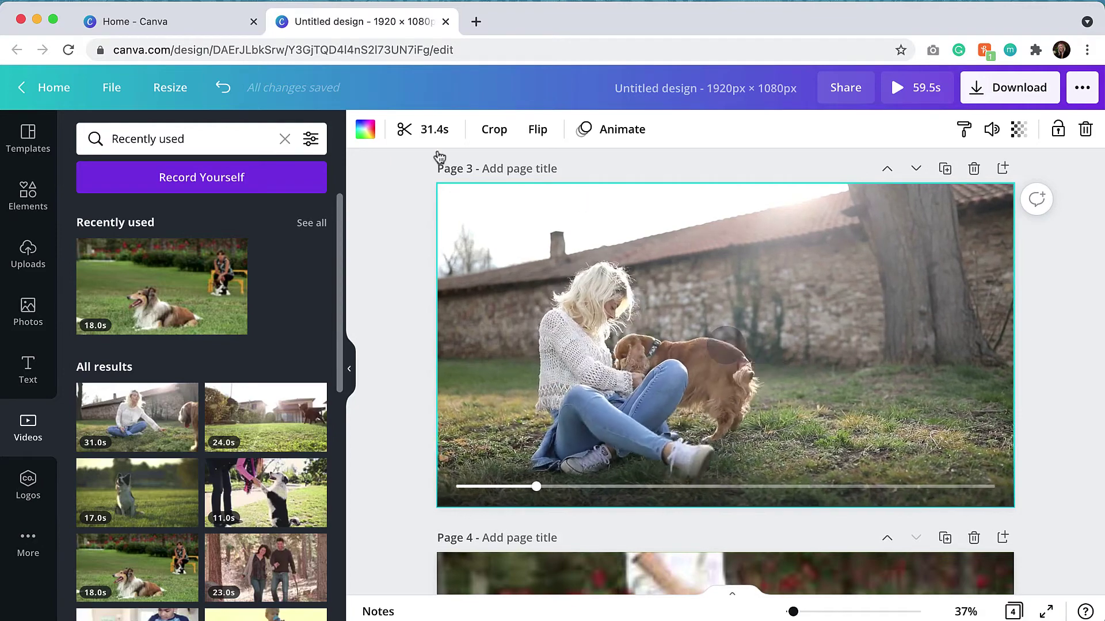
left_click(426, 129)
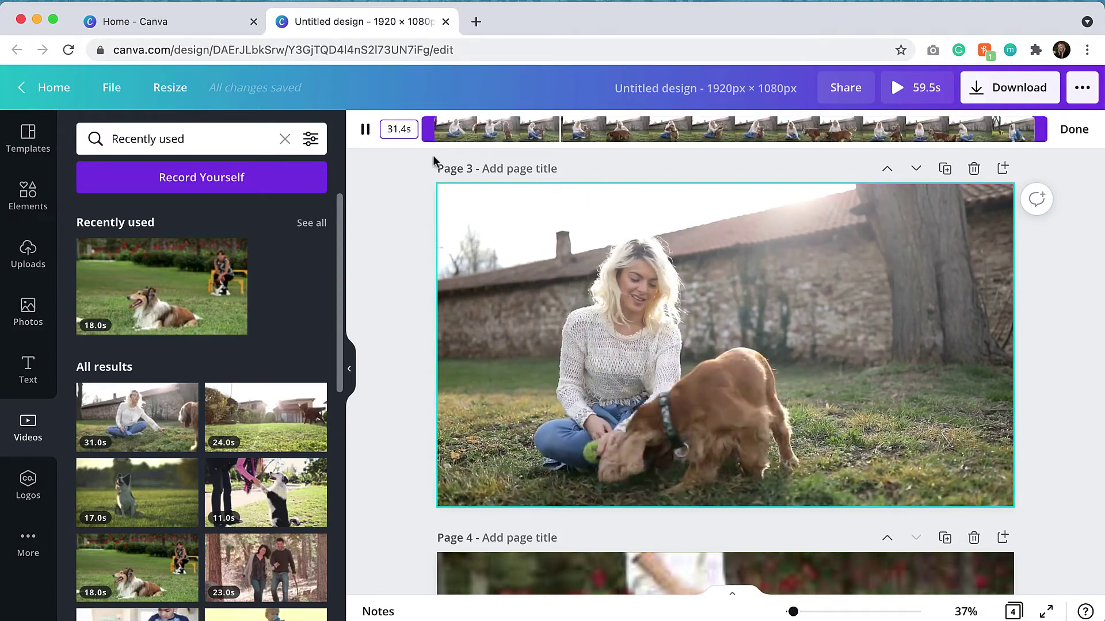
left_click_drag(429, 129, 777, 129)
left_click_drag(1040, 128, 890, 150)
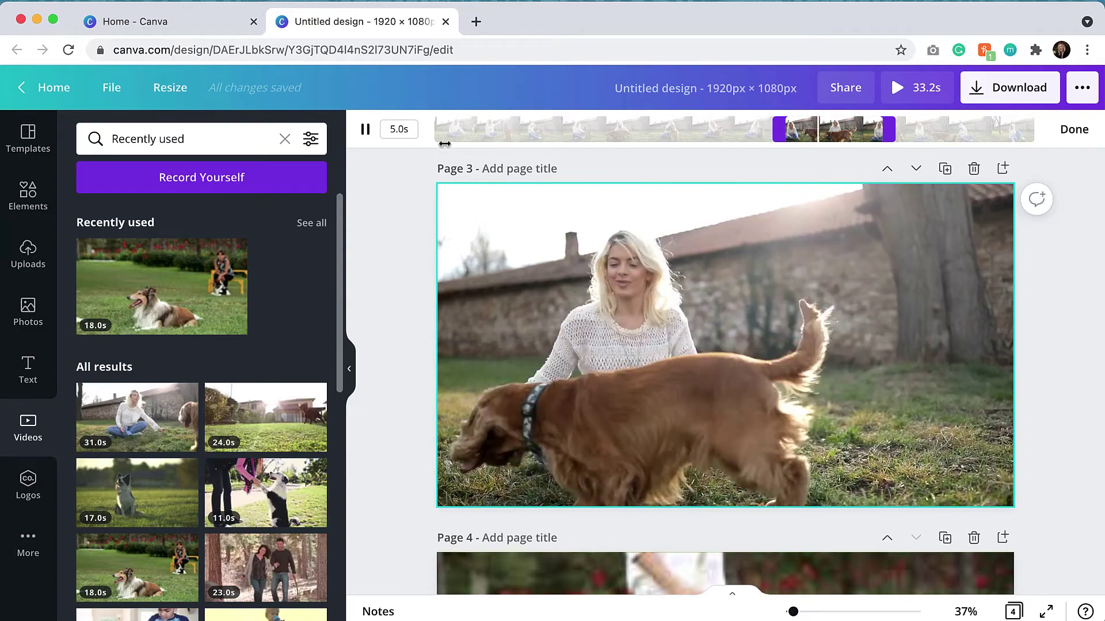
left_click(1075, 130)
- Select the page 4 collie video and pull its end handle in to 5.0 seconds
scroll(976, 209, "down", 6)
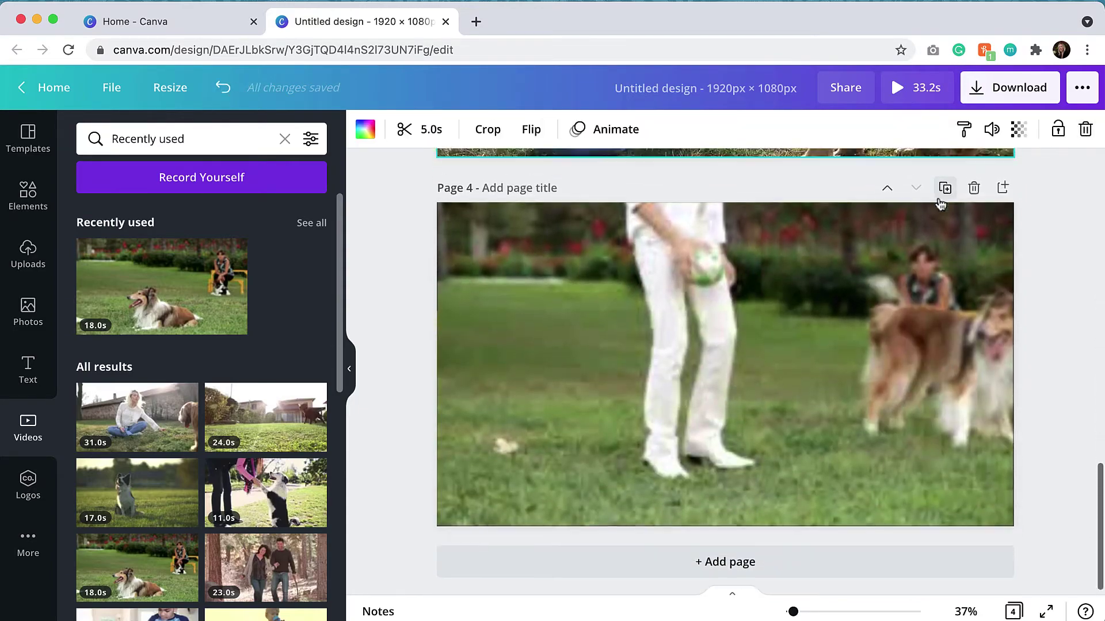
left_click(720, 213)
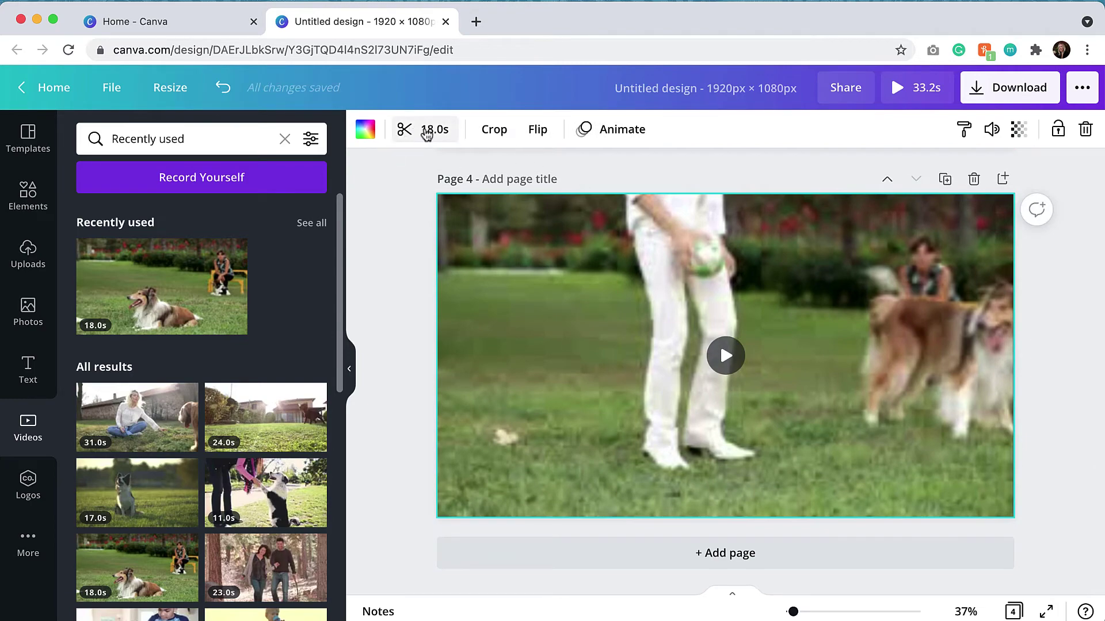
left_click(427, 131)
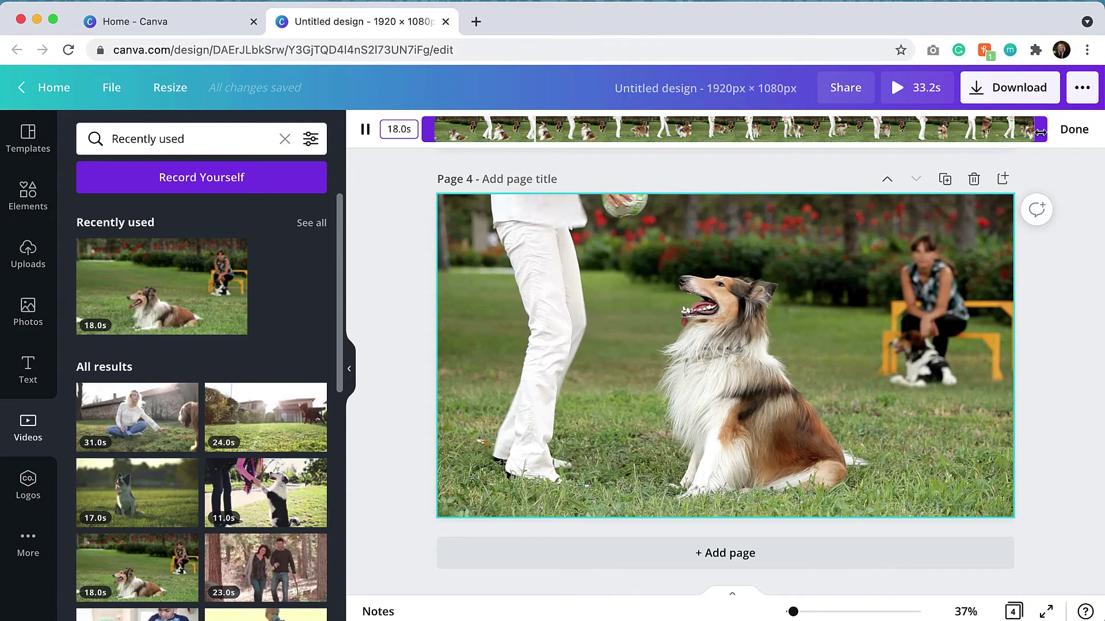
left_click_drag(1040, 132, 607, 140)
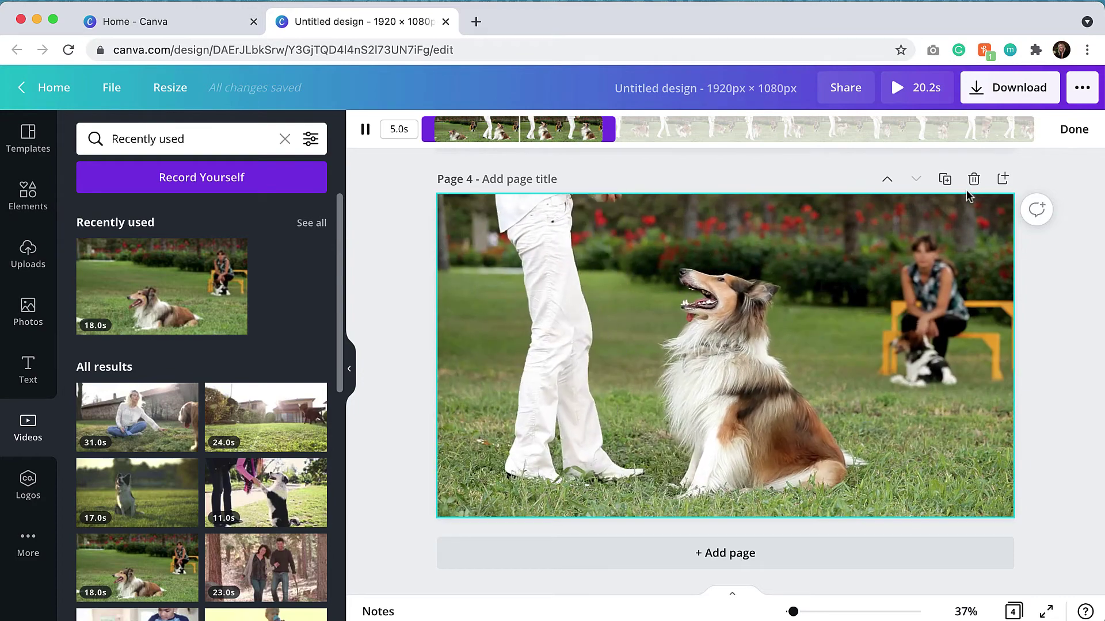
- Move the black dog and house clip down one page so it sits third
scroll(966, 227, "up", 5)
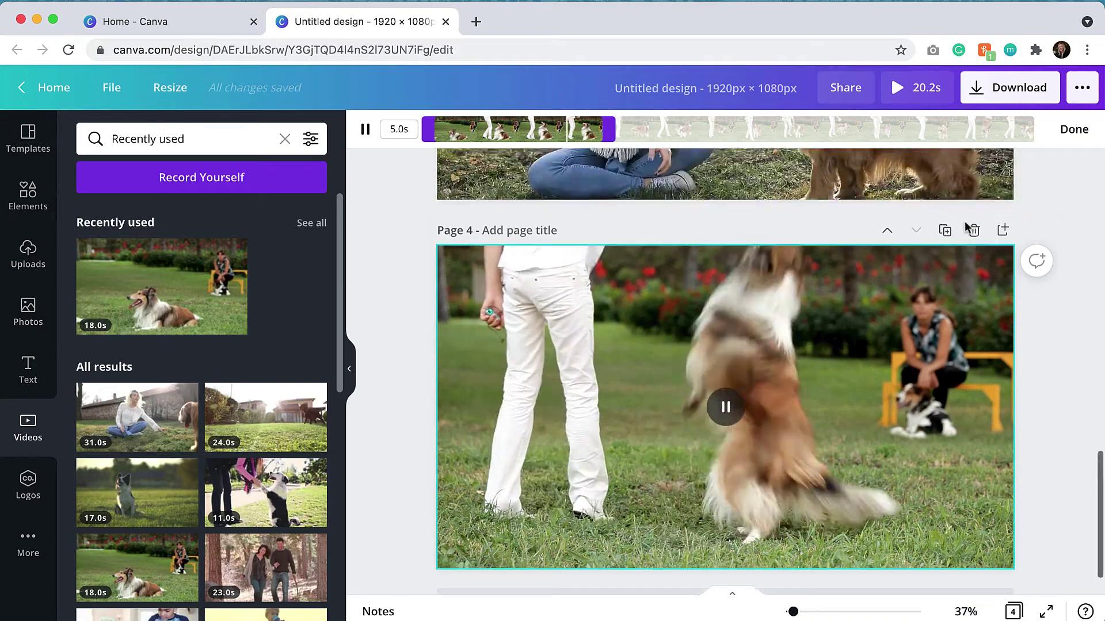
scroll(967, 227, "up", 8)
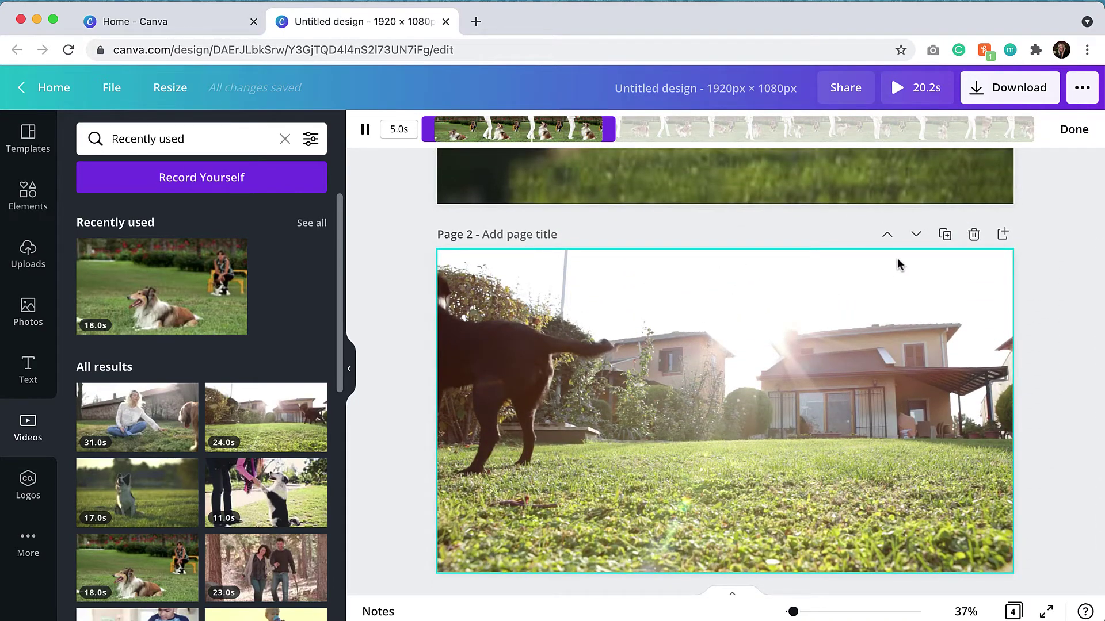
left_click(916, 236)
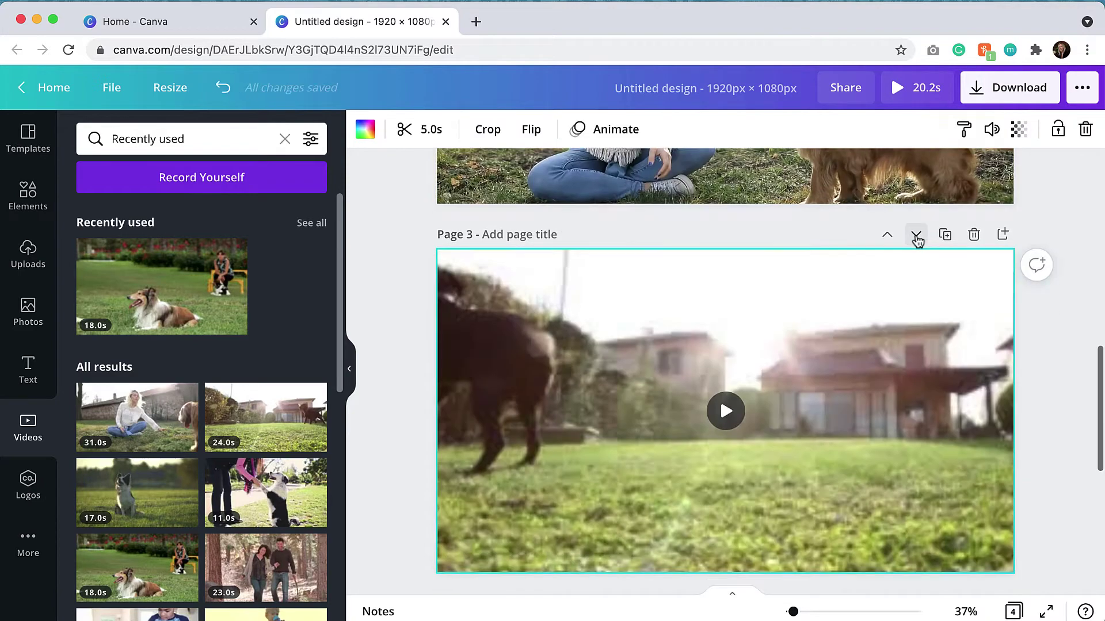
scroll(868, 315, "up", 12)
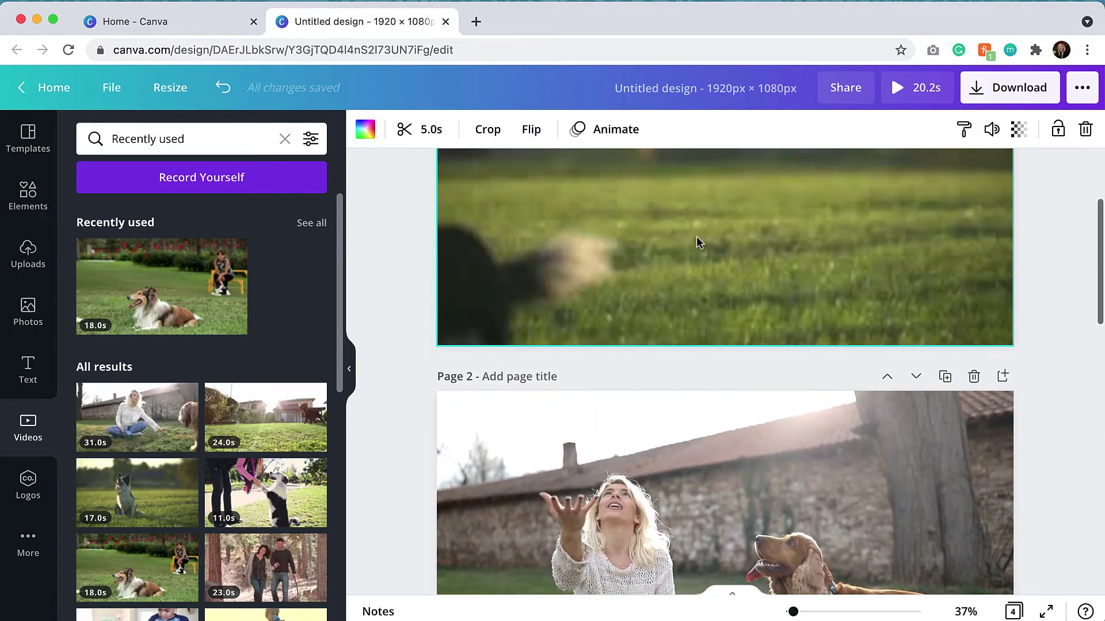
scroll(745, 259, "down", 7)
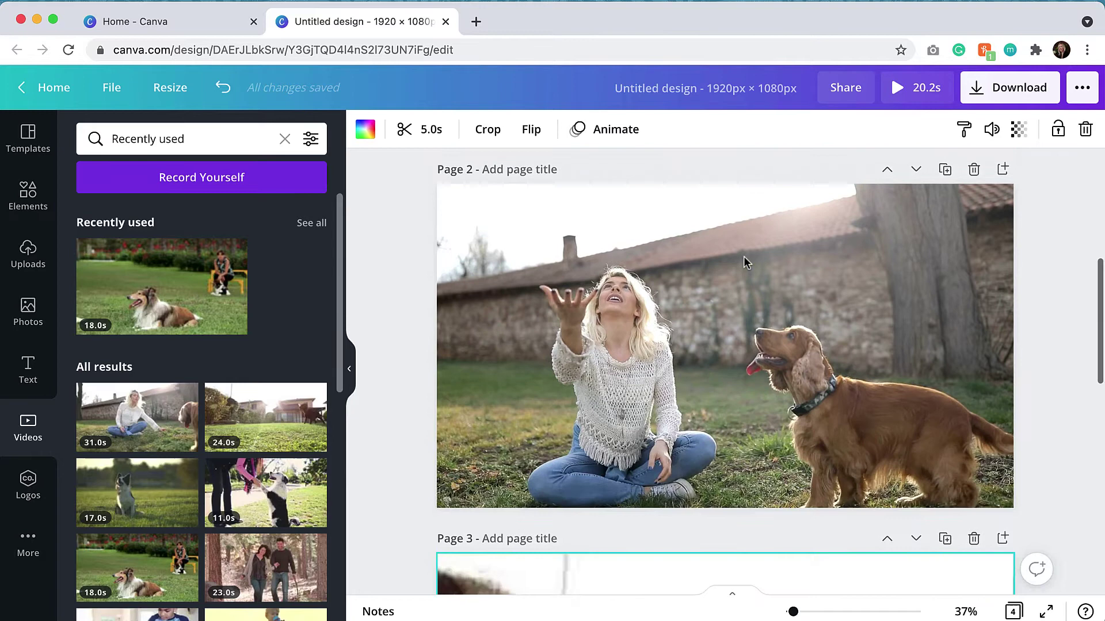
scroll(745, 262, "down", 10)
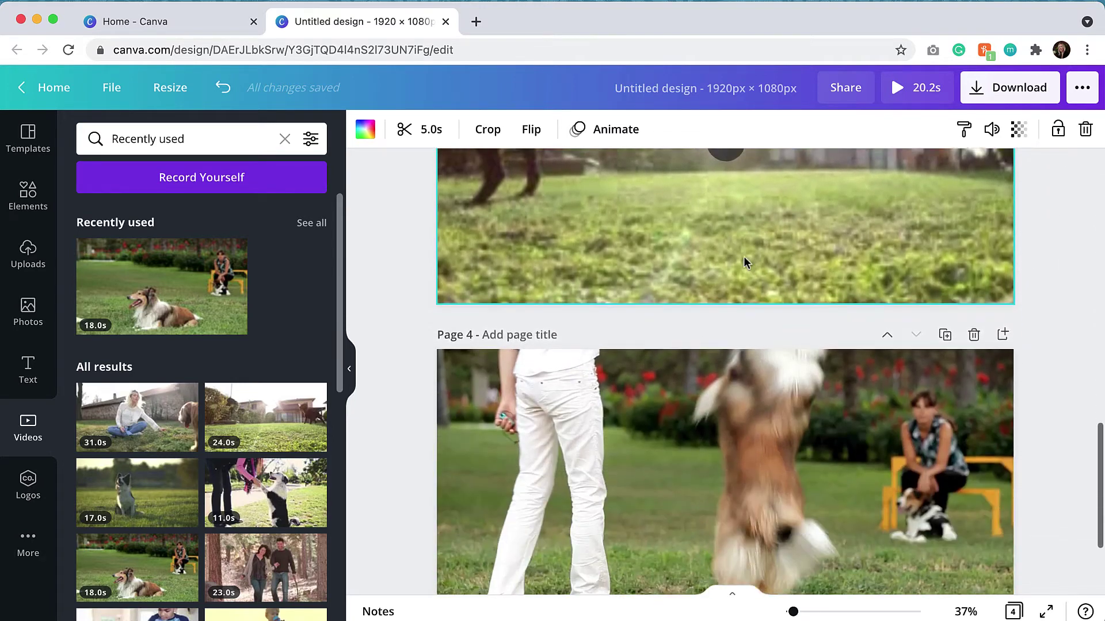
scroll(745, 262, "down", 1)
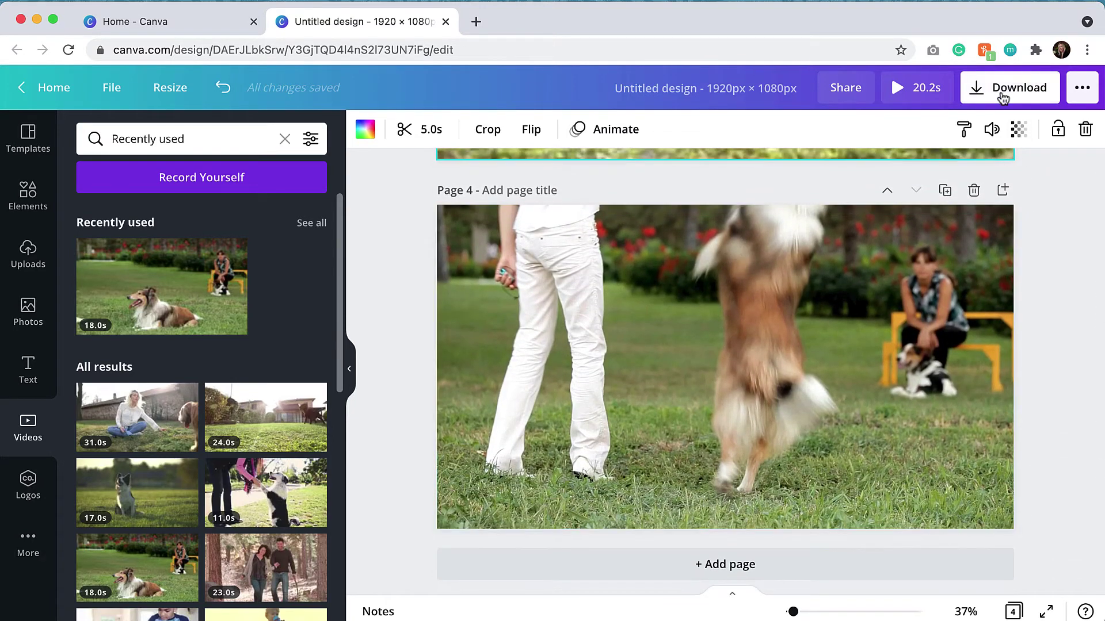
- Export all 4 pages as an MP4 Video download
left_click(1005, 95)
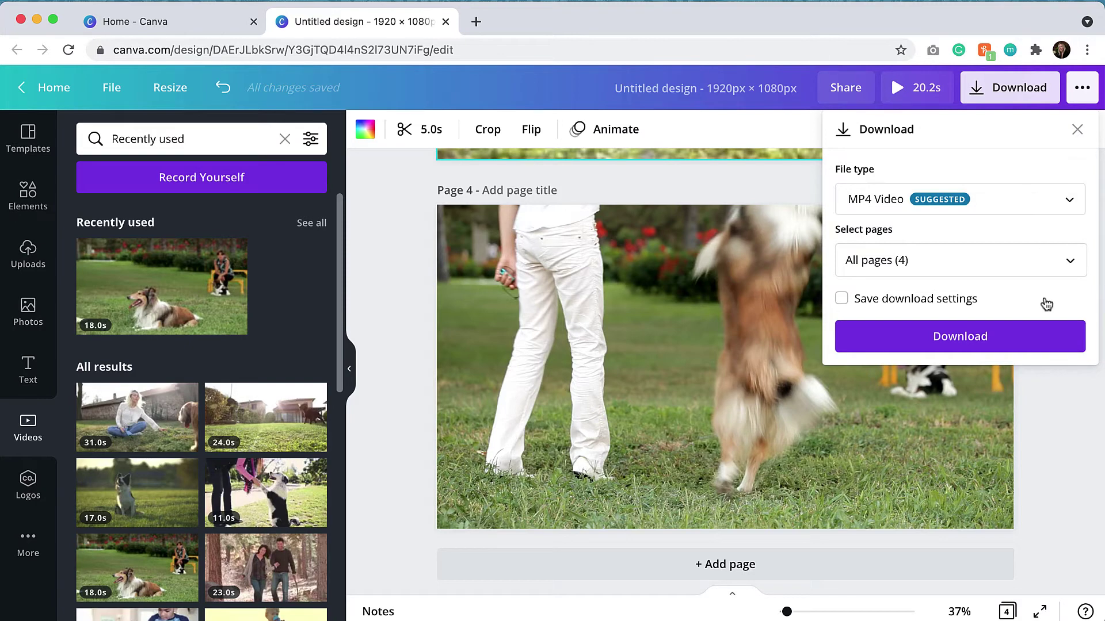
left_click(979, 339)
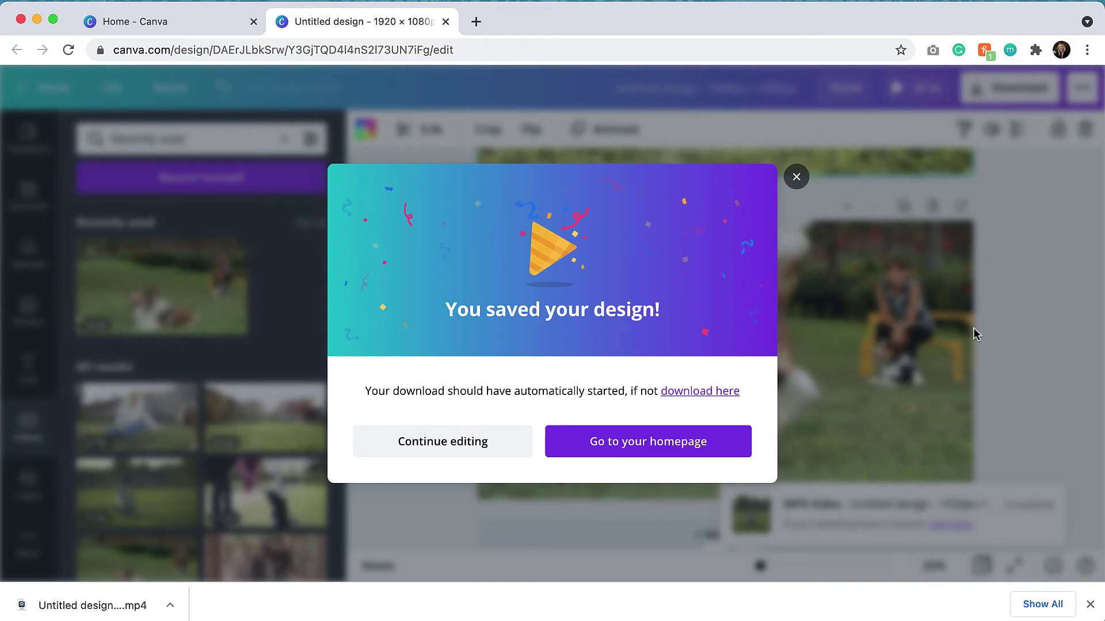
- Dismiss Canva's saved message, then copy the High def 1080 link from Vimeo's Distribution settings
left_click(797, 179)
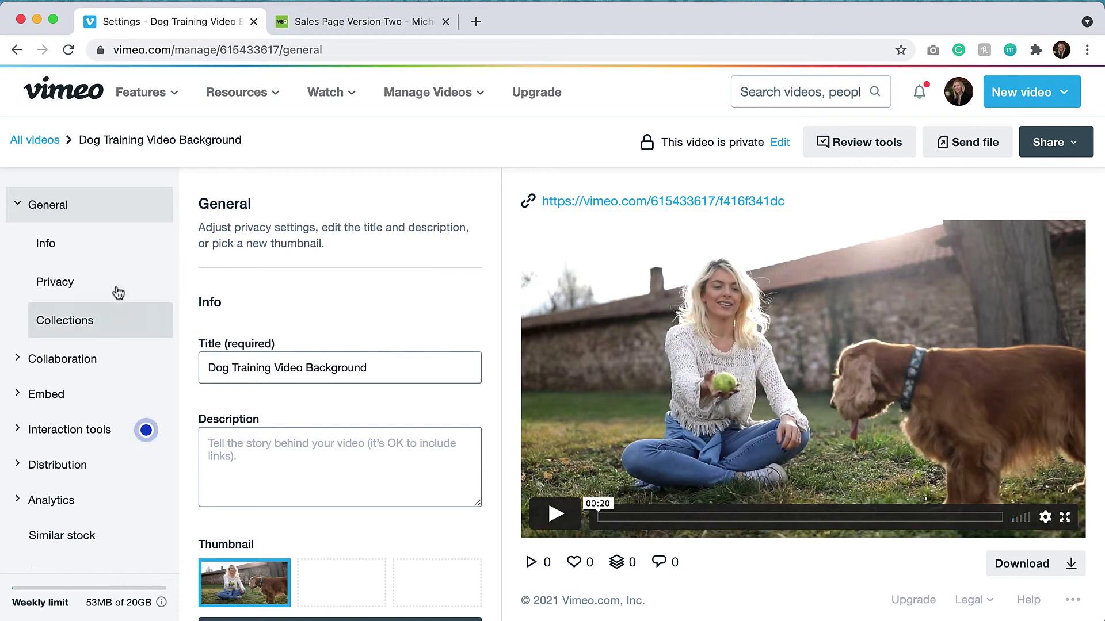
left_click(61, 468)
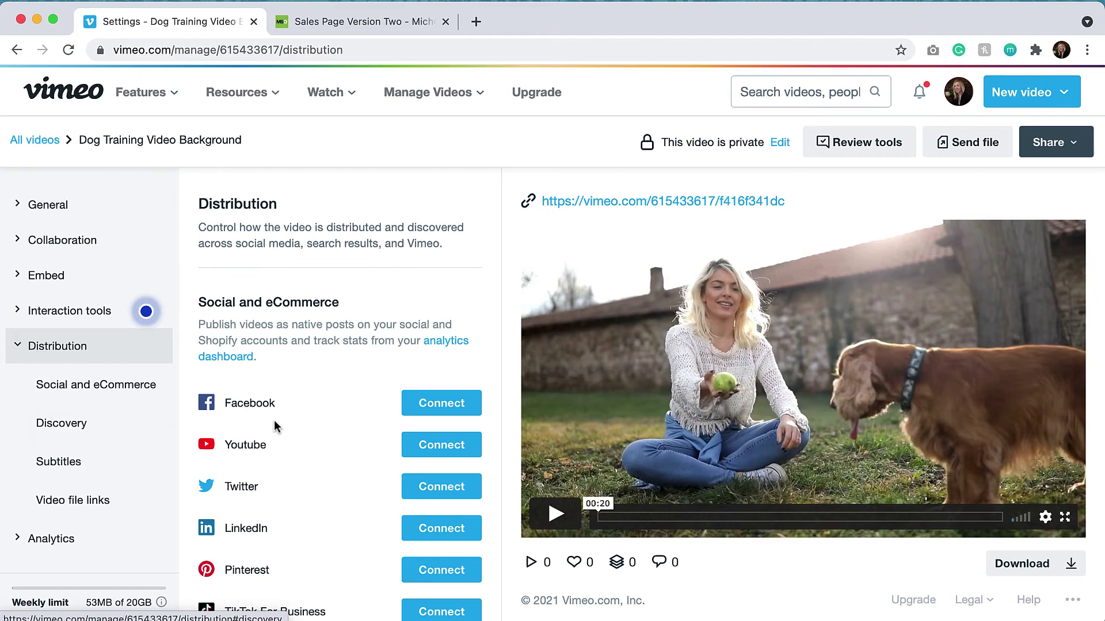
scroll(261, 441, "down", 15)
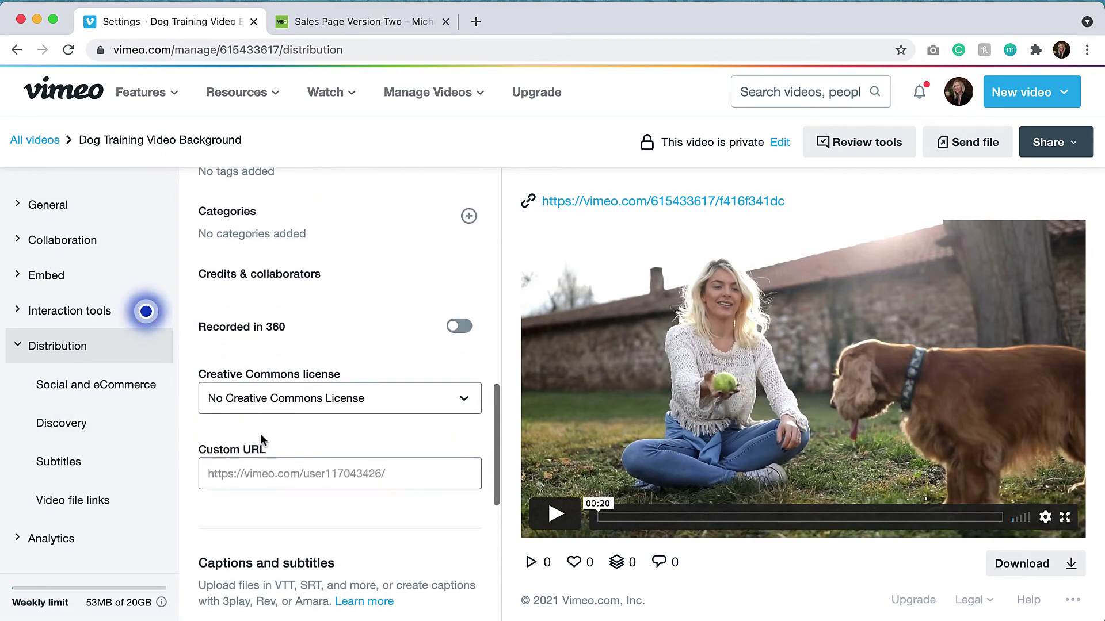
scroll(261, 440, "down", 1)
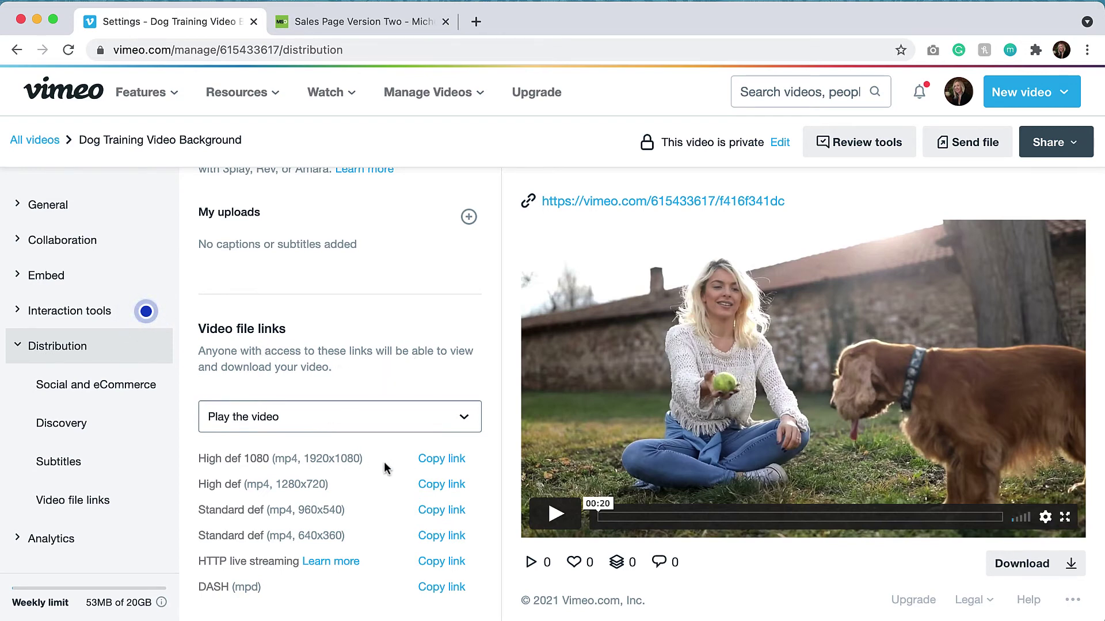
left_click(439, 461)
left_click(368, 19)
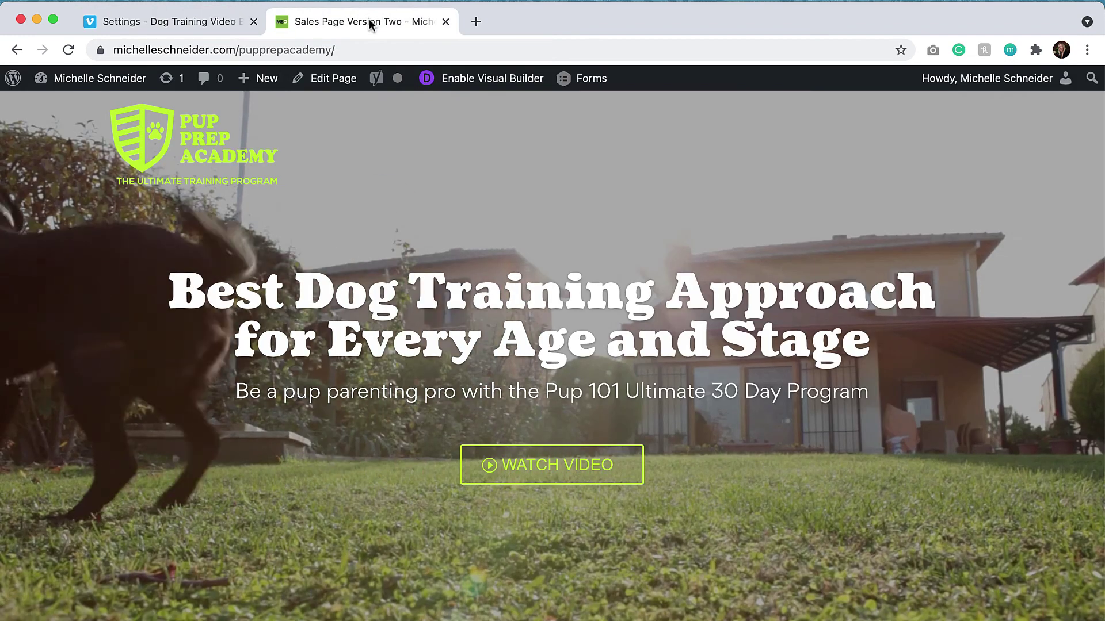